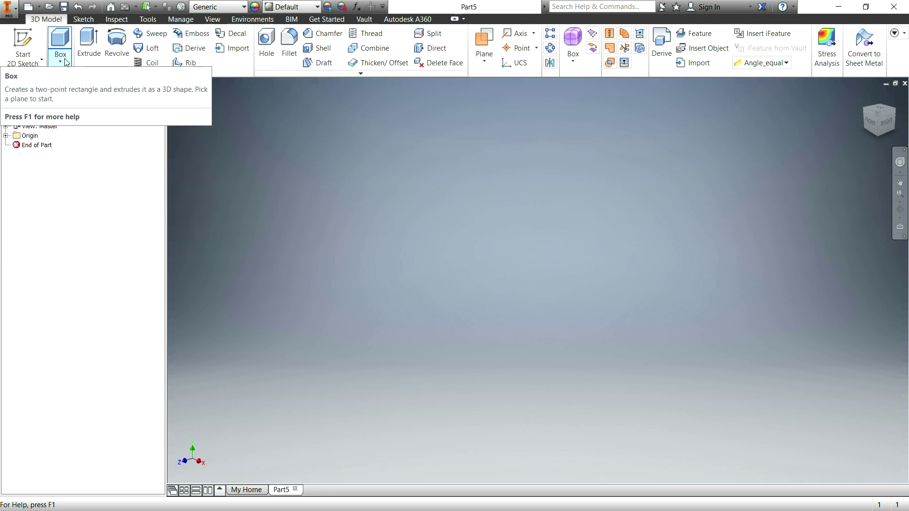
Sketch a 15 mm diameter cylinder circle centred on the Y axis of a vertical origin plane.
{"action": "left_click", "coordinate": [61, 61]}
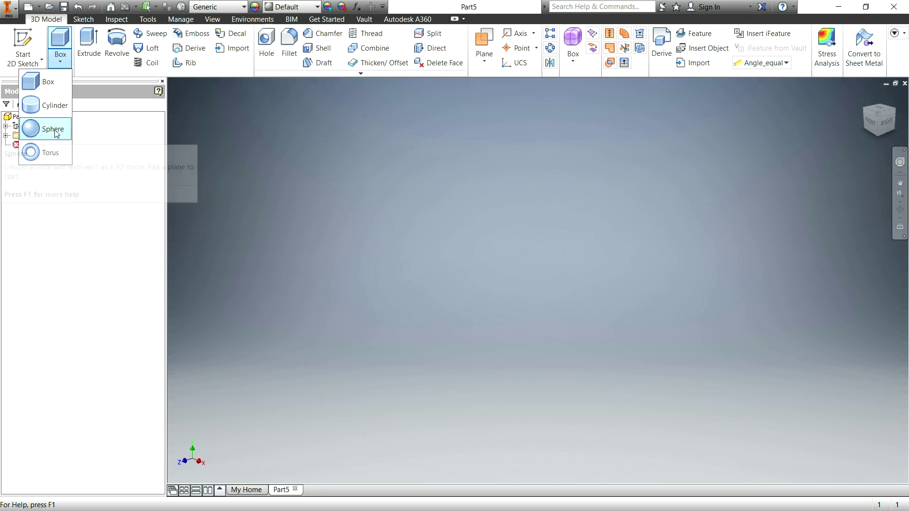
{"action": "left_click", "coordinate": [49, 104]}
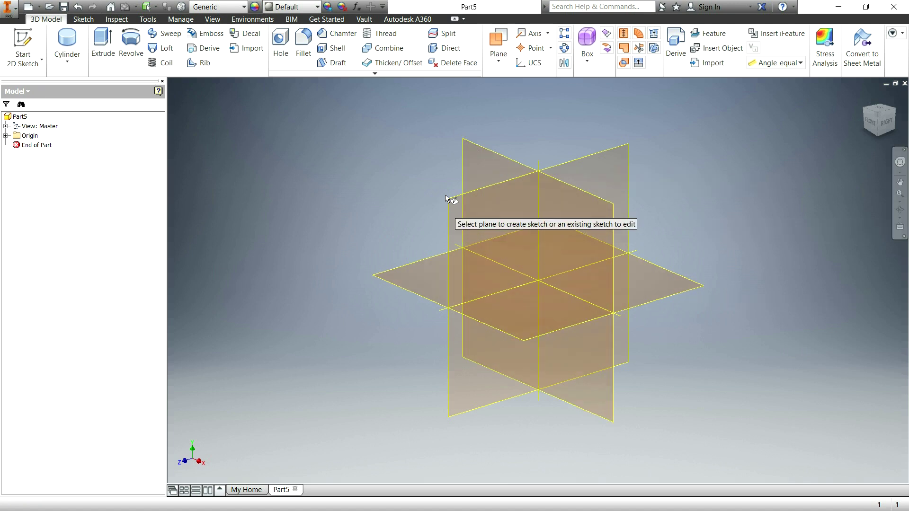
{"action": "left_click", "coordinate": [465, 149]}
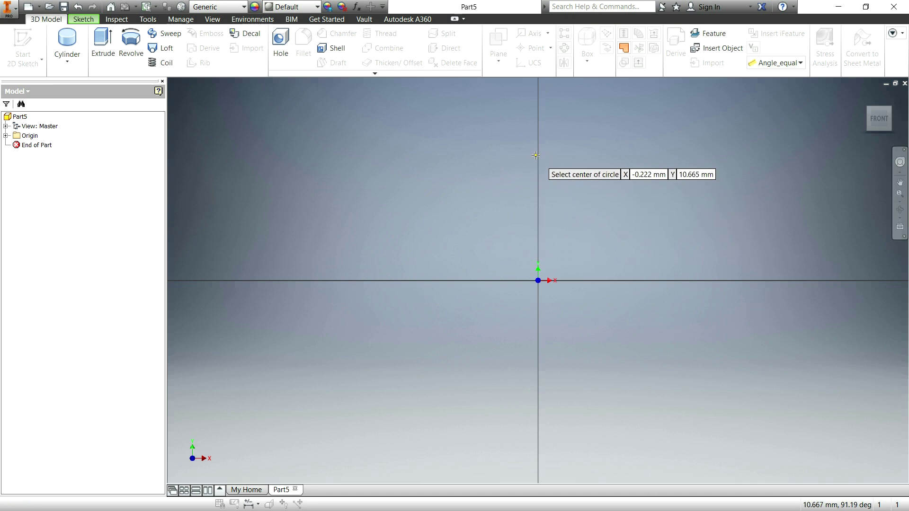
{"action": "left_click", "coordinate": [538, 153]}
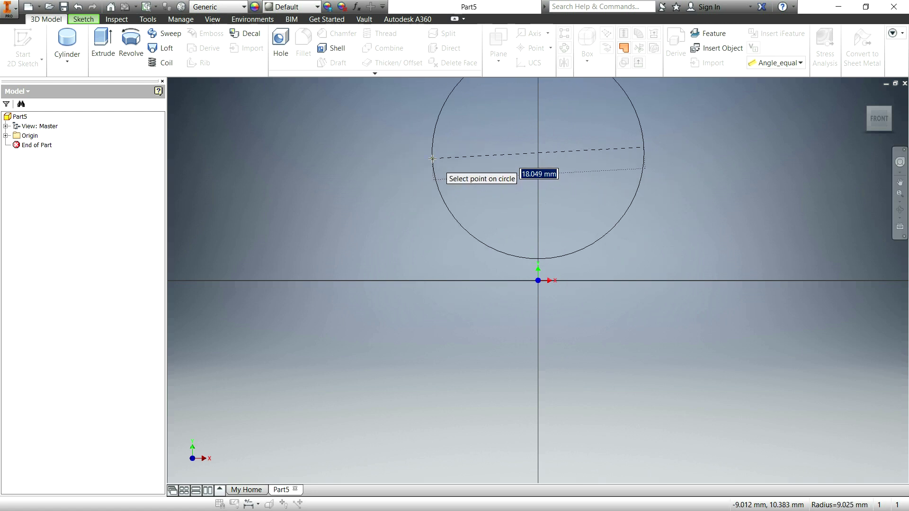
{"action": "type", "text": "15"}
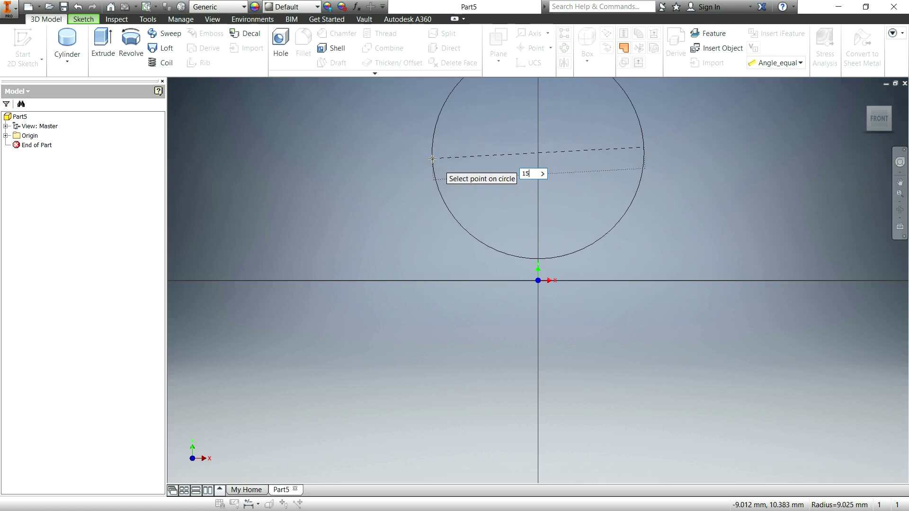
{"action": "key", "text": "Return"}
{"action": "key", "text": "e"}
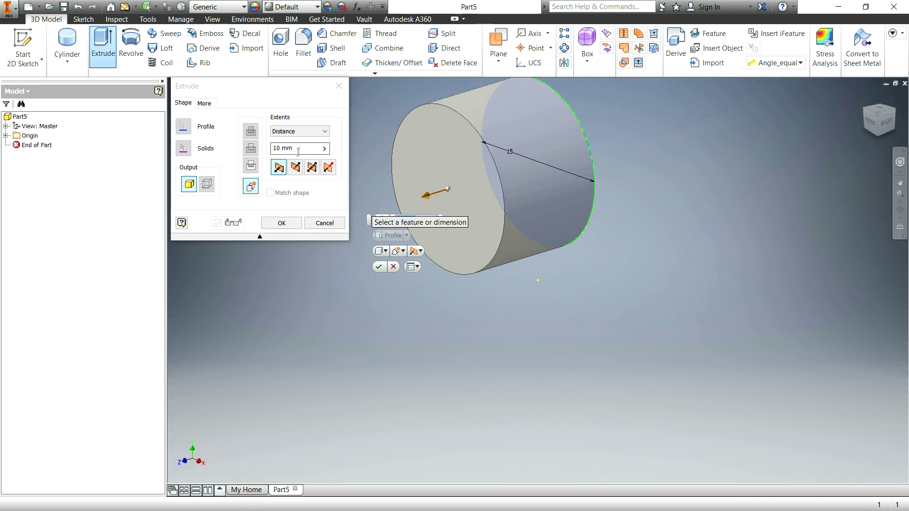
Extrude the 15 mm circle symmetrically 10 mm into the cylinder Extrusion1.
{"action": "left_click", "coordinate": [296, 168]}
{"action": "left_click", "coordinate": [280, 169]}
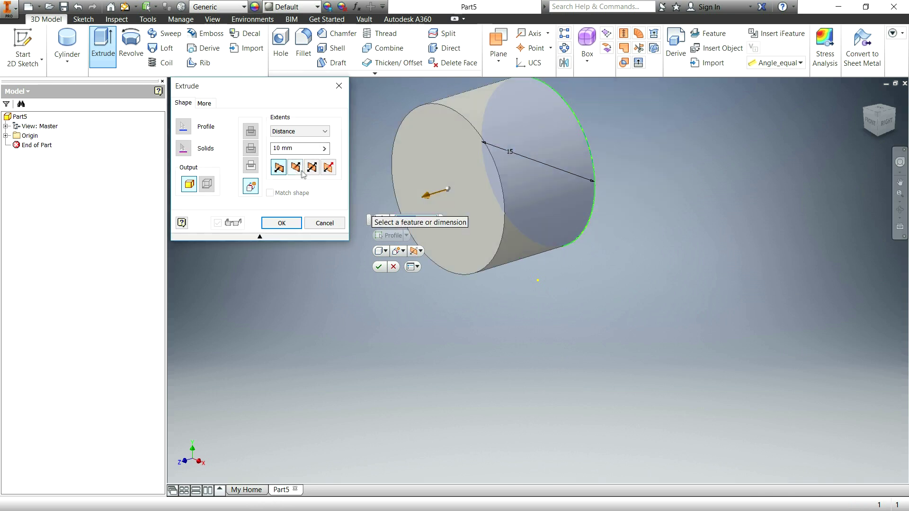
{"action": "left_click", "coordinate": [295, 167]}
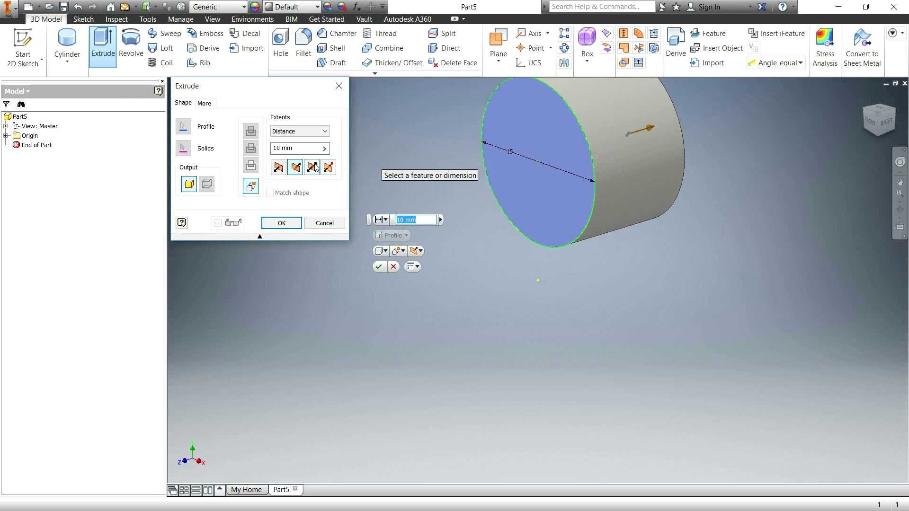
{"action": "left_click", "coordinate": [312, 168]}
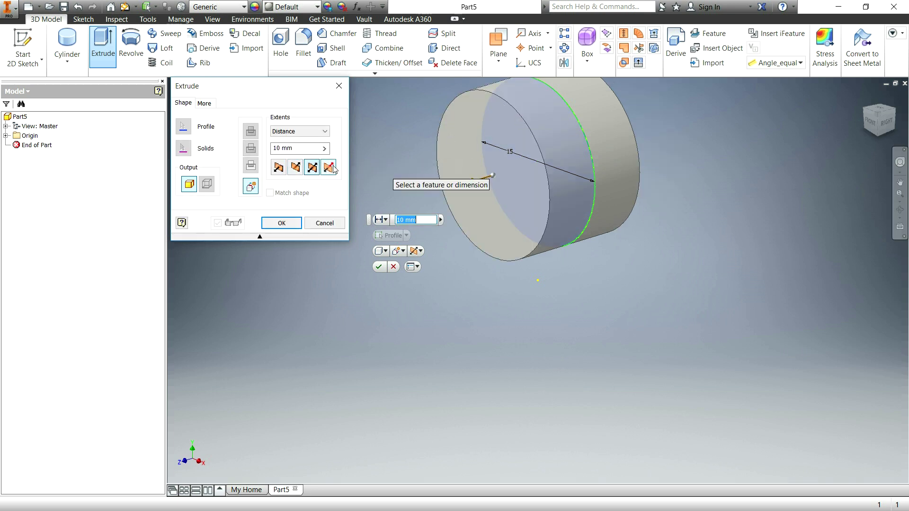
{"action": "left_click", "coordinate": [328, 167]}
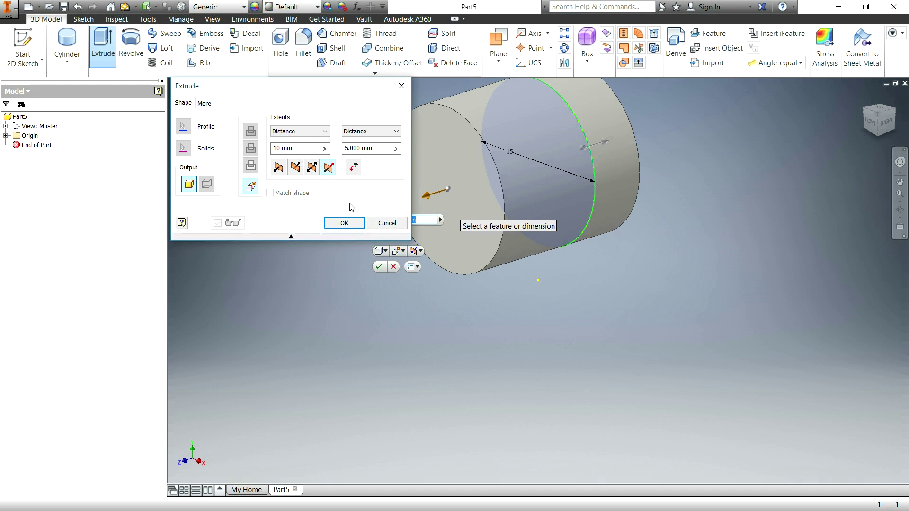
{"action": "left_click", "coordinate": [354, 168]}
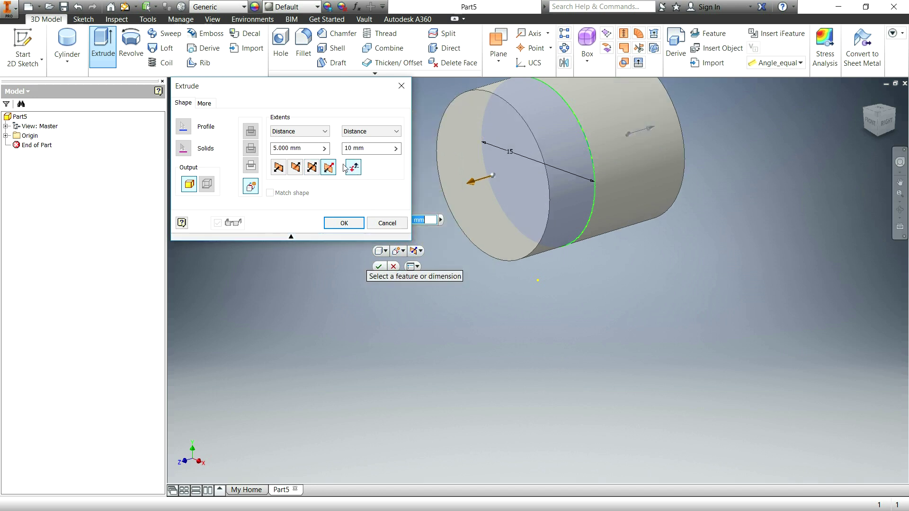
{"action": "left_click", "coordinate": [351, 168]}
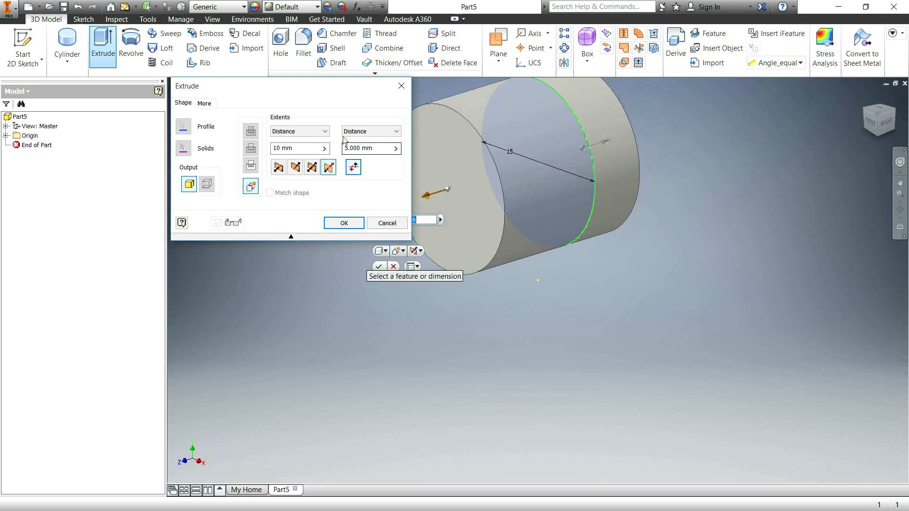
{"action": "left_click", "coordinate": [313, 167]}
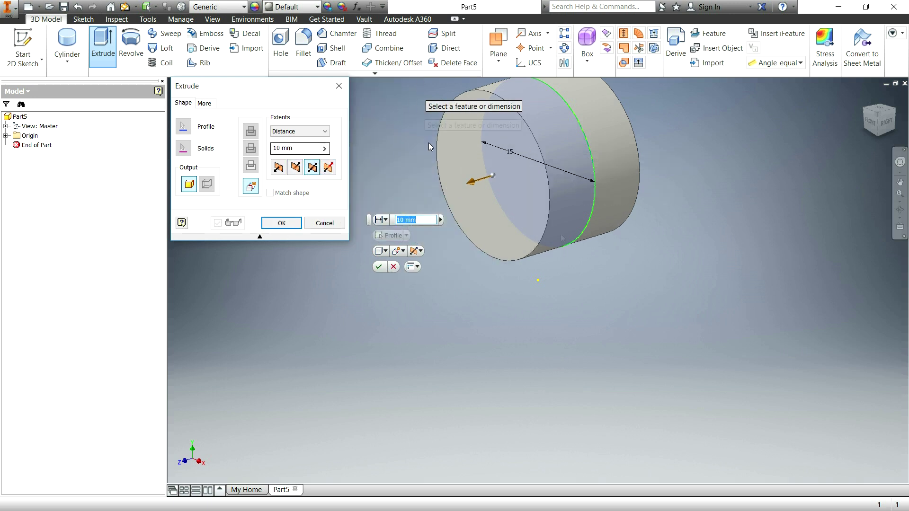
{"action": "left_click", "coordinate": [293, 224]}
{"action": "scroll", "coordinate": [652, 302], "scroll_direction": "up", "scroll_amount": 4}
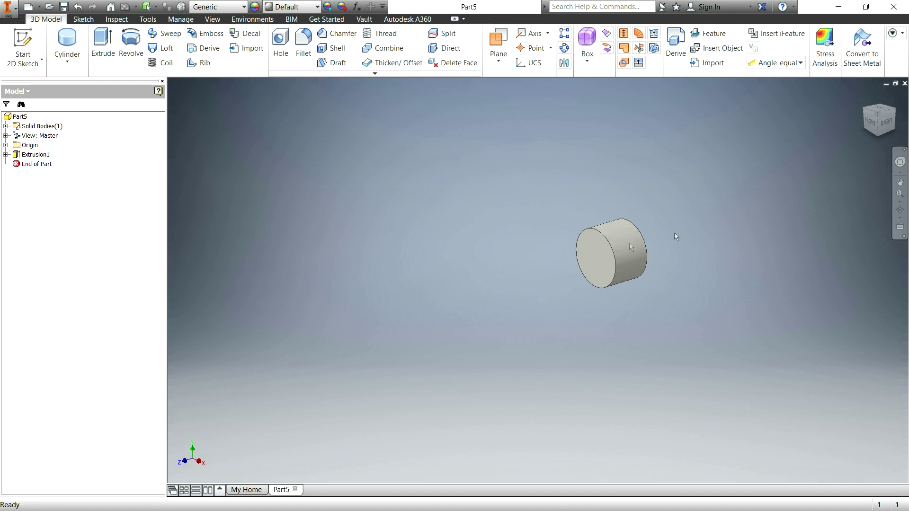
{"action": "left_click", "coordinate": [67, 61]}
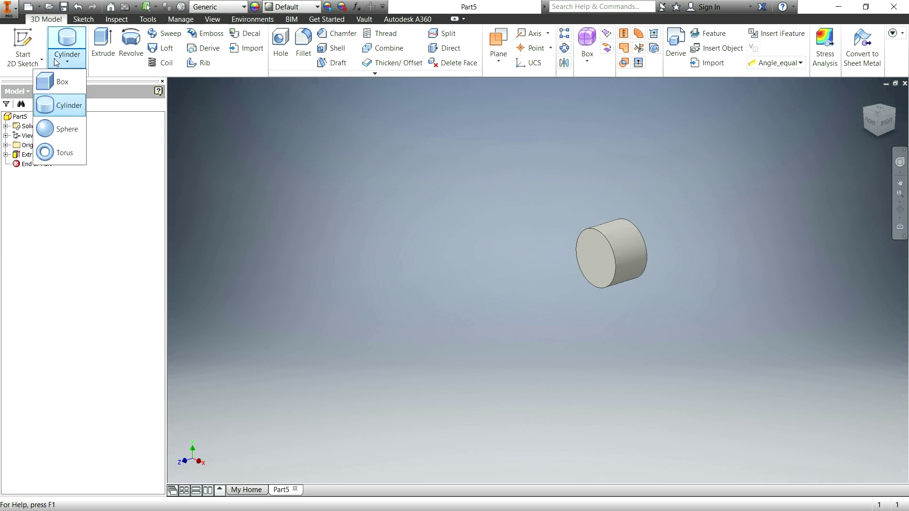
Create a sphere on the XY Plane, centred on the X axis beside the cylinder.
{"action": "left_click", "coordinate": [66, 132]}
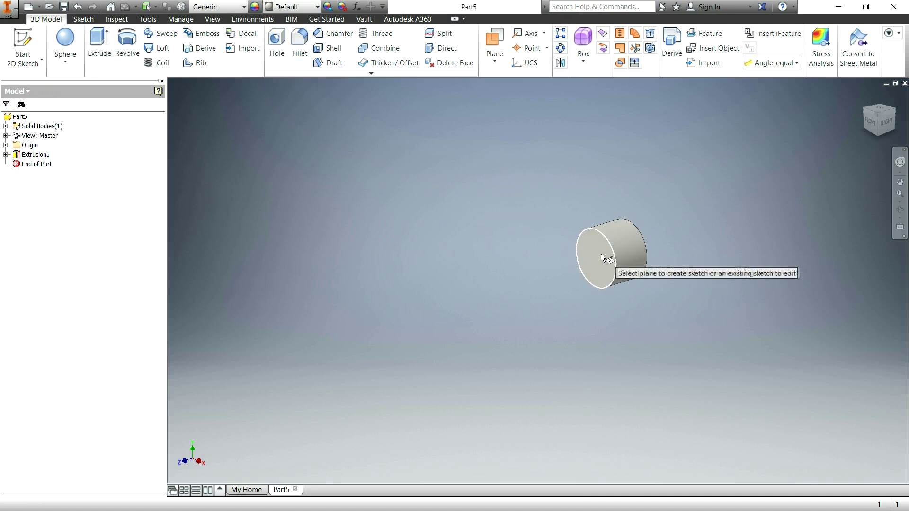
{"action": "key", "text": "Escape"}
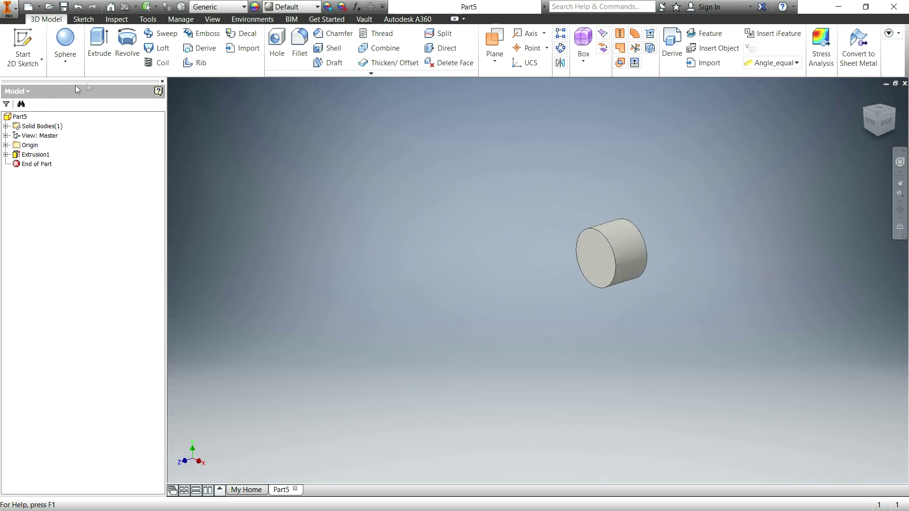
{"action": "left_click", "coordinate": [5, 145]}
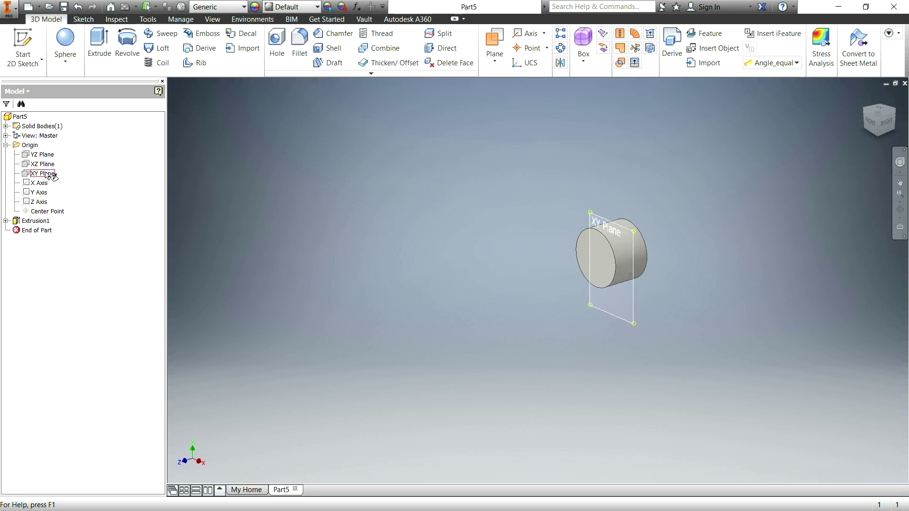
{"action": "key", "text": "s"}
{"action": "left_click", "coordinate": [45, 176]}
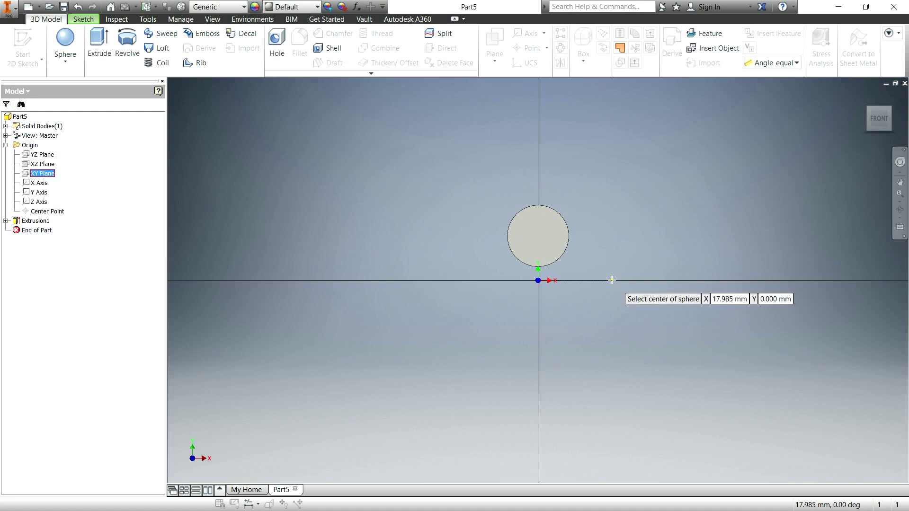
{"action": "left_click", "coordinate": [611, 280]}
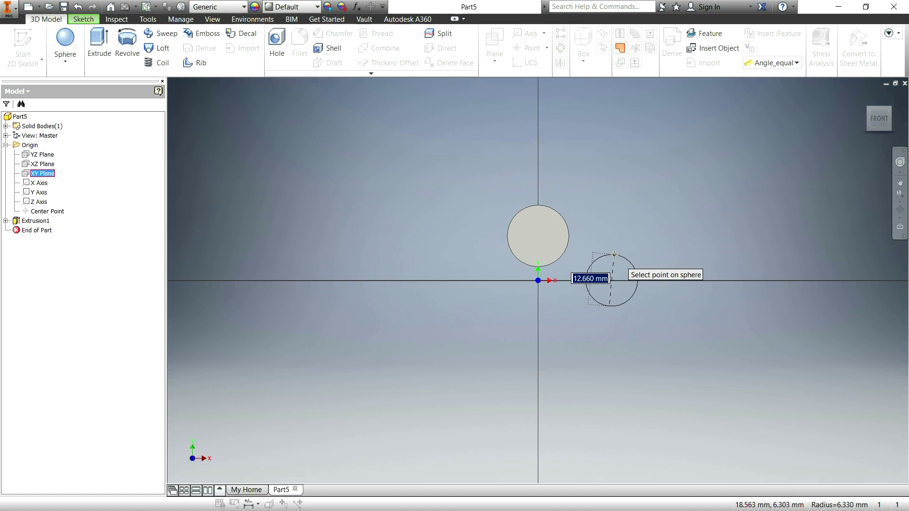
{"action": "left_click", "coordinate": [614, 255]}
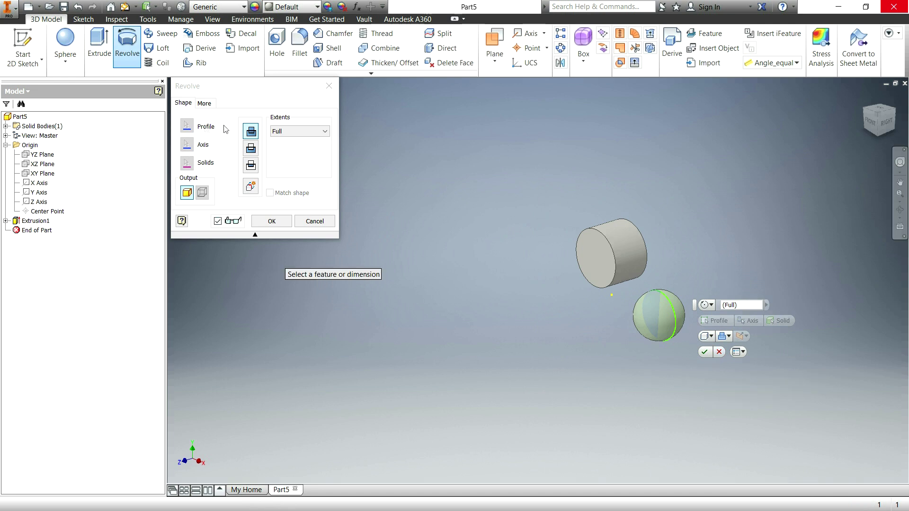
{"action": "left_click", "coordinate": [272, 221]}
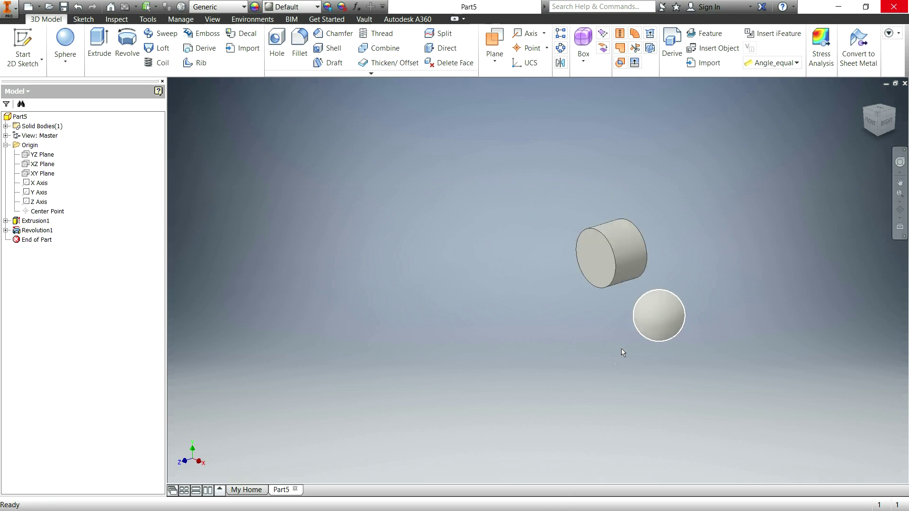
Pan the view to reposition the cylinder and sphere on screen.
{"action": "middle_click_drag", "start_coordinate": [689, 356], "coordinate": [435, 248]}
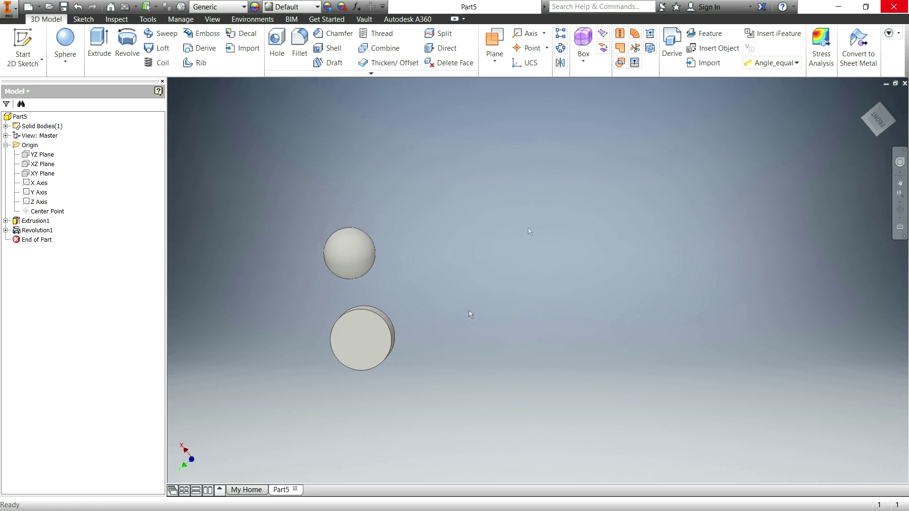
{"action": "middle_click_drag", "start_coordinate": [470, 315], "coordinate": [571, 280]}
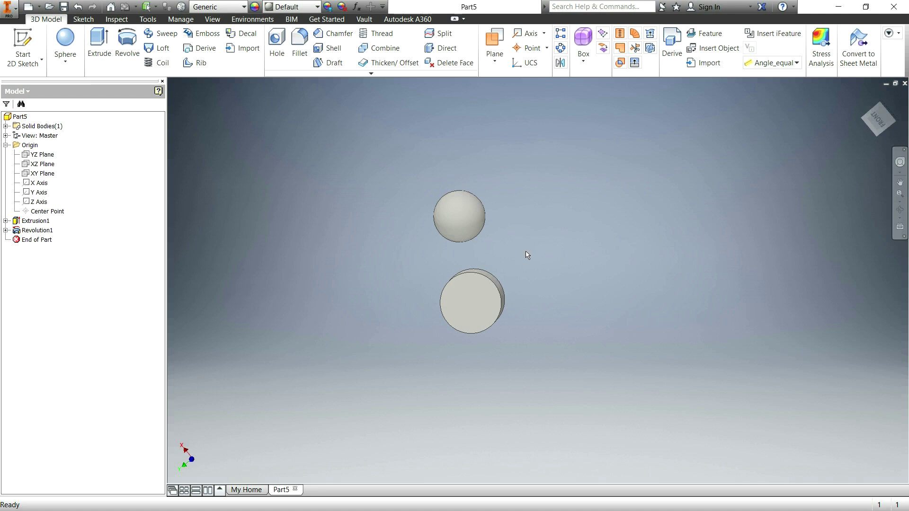
{"action": "left_click_drag", "start_coordinate": [523, 204], "coordinate": [479, 270]}
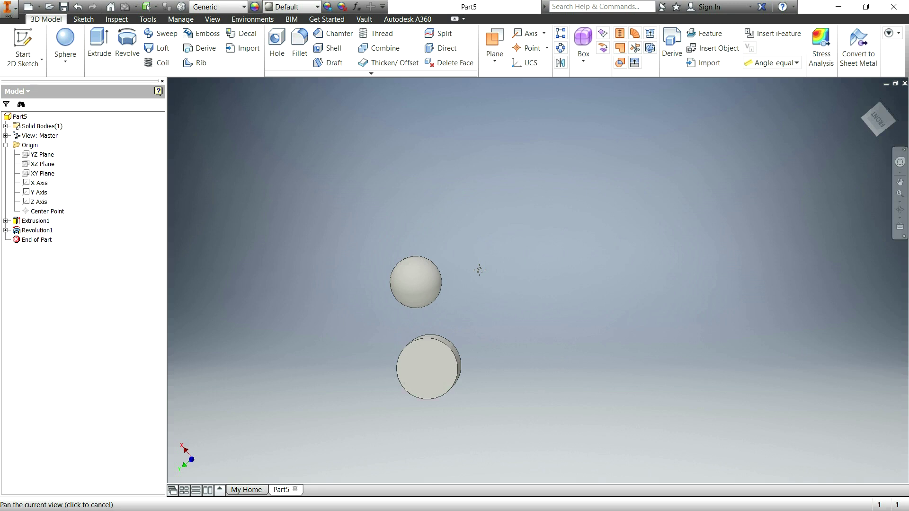
{"action": "left_click_drag", "start_coordinate": [479, 270], "coordinate": [511, 209]}
{"action": "key", "text": "Escape"}
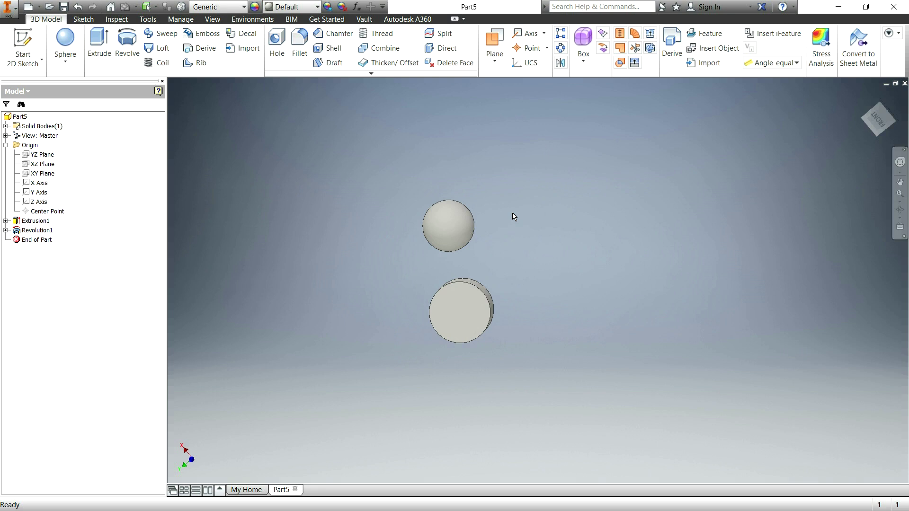
{"action": "key", "text": "F2"}
{"action": "left_click_drag", "start_coordinate": [573, 268], "coordinate": [639, 275]}
{"action": "key", "text": "Escape"}
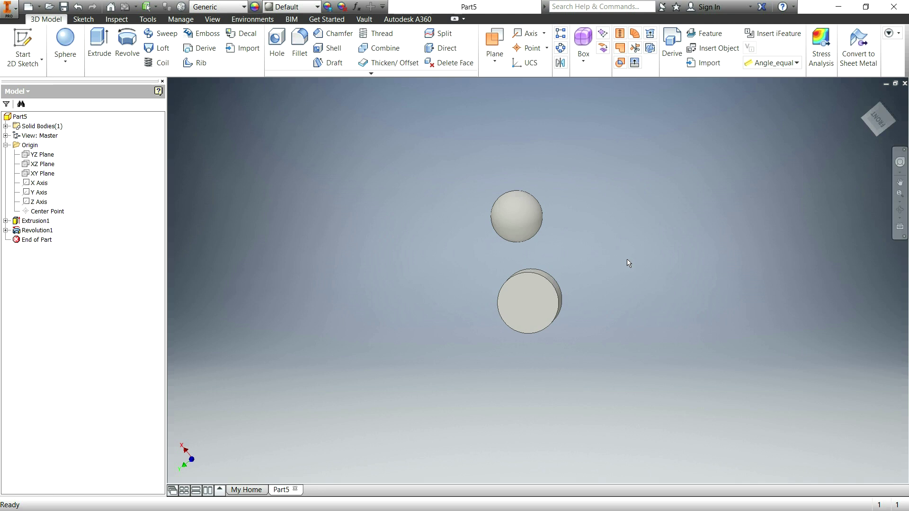
Free-orbit the model to see the cylinder's side.
{"action": "key", "text": "F4"}
{"action": "left_click_drag", "start_coordinate": [627, 260], "coordinate": [548, 314]}
{"action": "key", "text": "F2"}
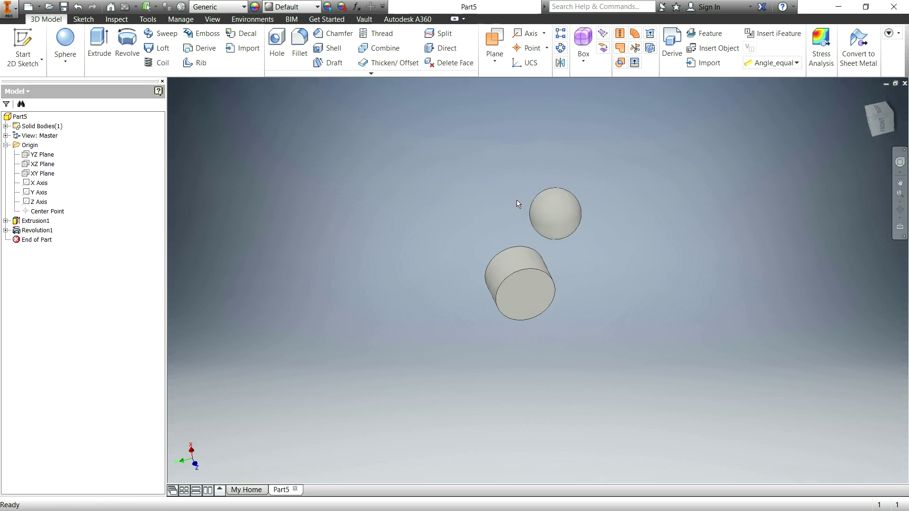
{"action": "left_click", "coordinate": [881, 127]}
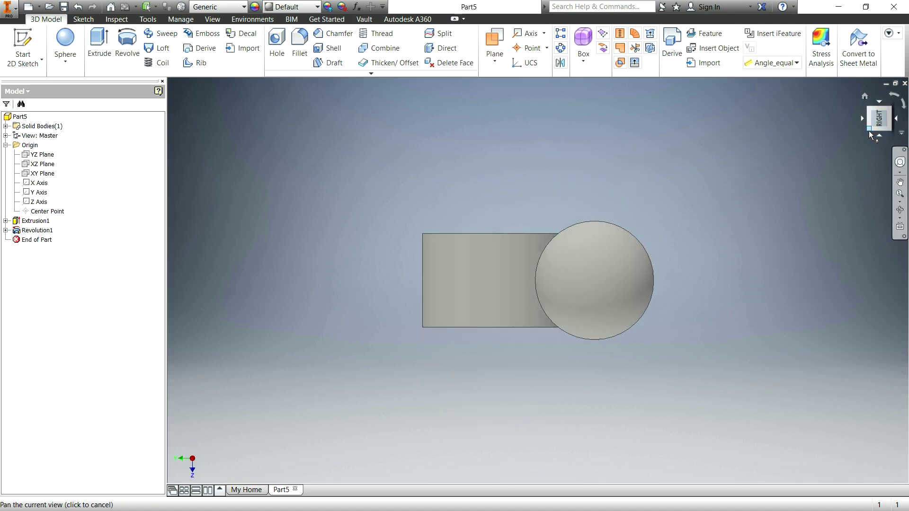
{"action": "left_click", "coordinate": [869, 131]}
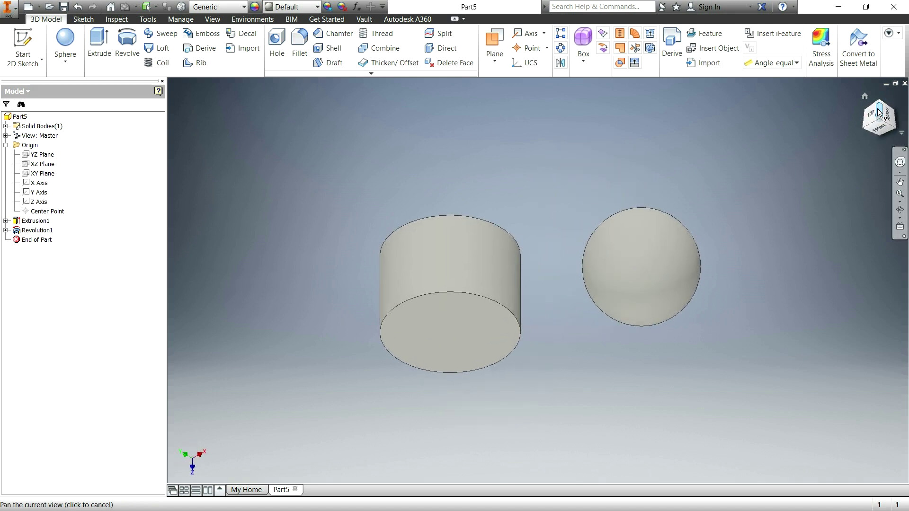
{"action": "left_click", "coordinate": [879, 109]}
{"action": "left_click", "coordinate": [877, 109]}
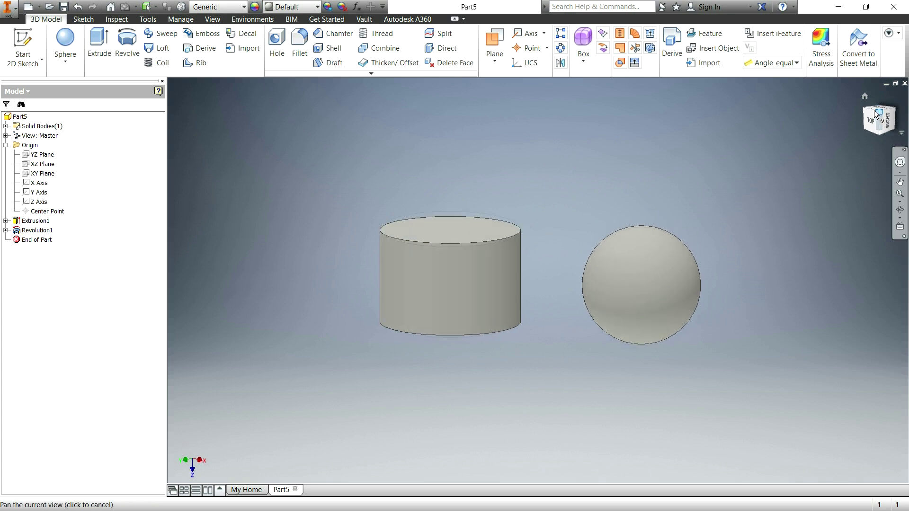
{"action": "left_click", "coordinate": [867, 118]}
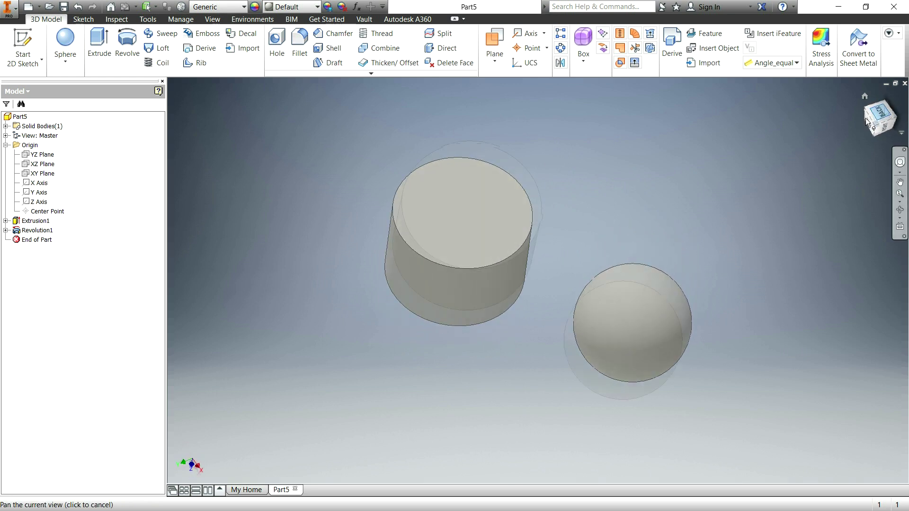
{"action": "left_click", "coordinate": [903, 102]}
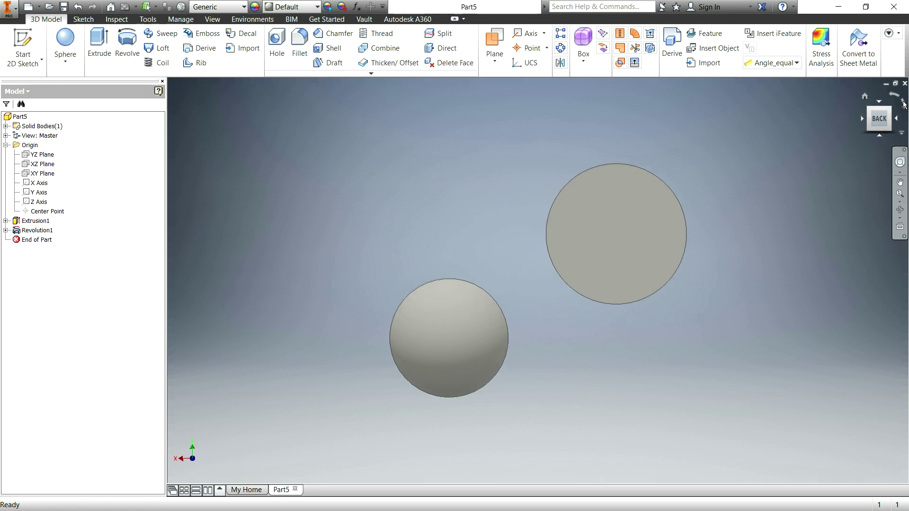
{"action": "left_click", "coordinate": [904, 104]}
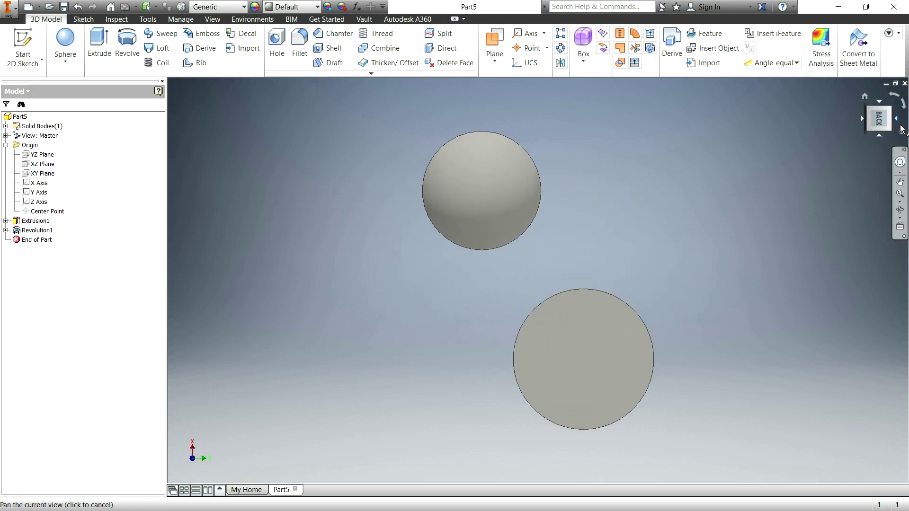
{"action": "left_click", "coordinate": [899, 128]}
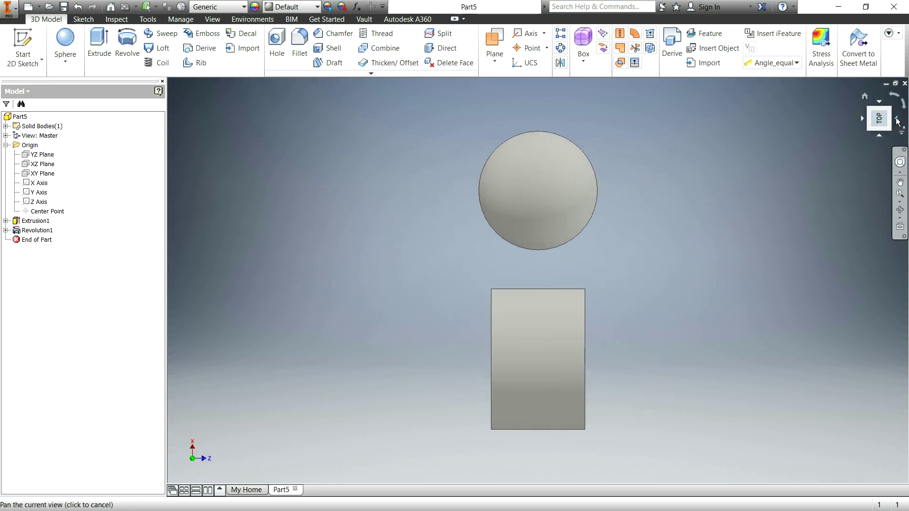
{"action": "left_click", "coordinate": [898, 123]}
{"action": "left_click", "coordinate": [898, 122]}
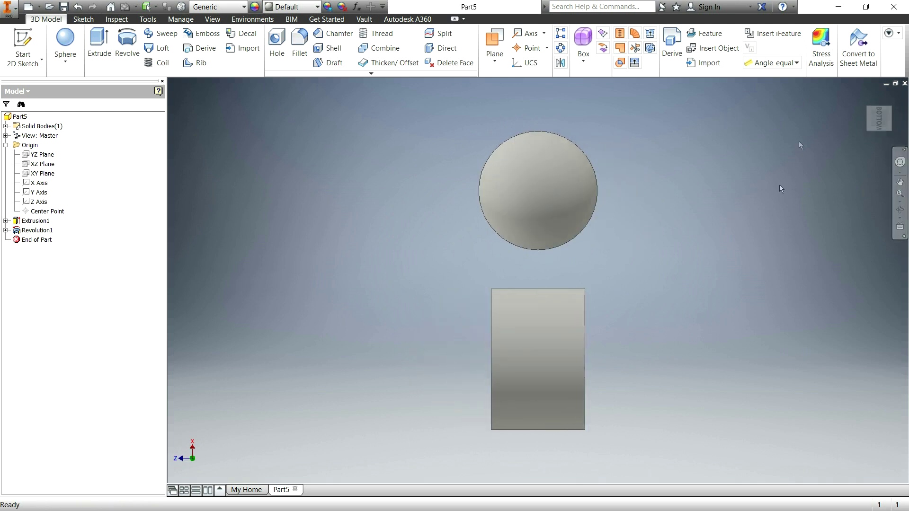
{"action": "mouse_move", "coordinate": [867, 111]}
{"action": "left_click", "coordinate": [867, 108]}
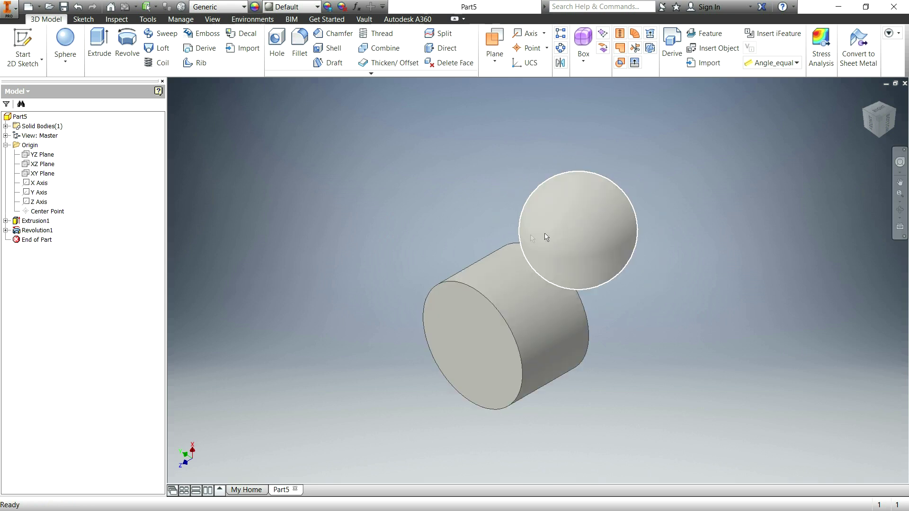
Delete the Extrusion1 cylinder and Revolution1 sphere features.
{"action": "left_click", "coordinate": [34, 221]}
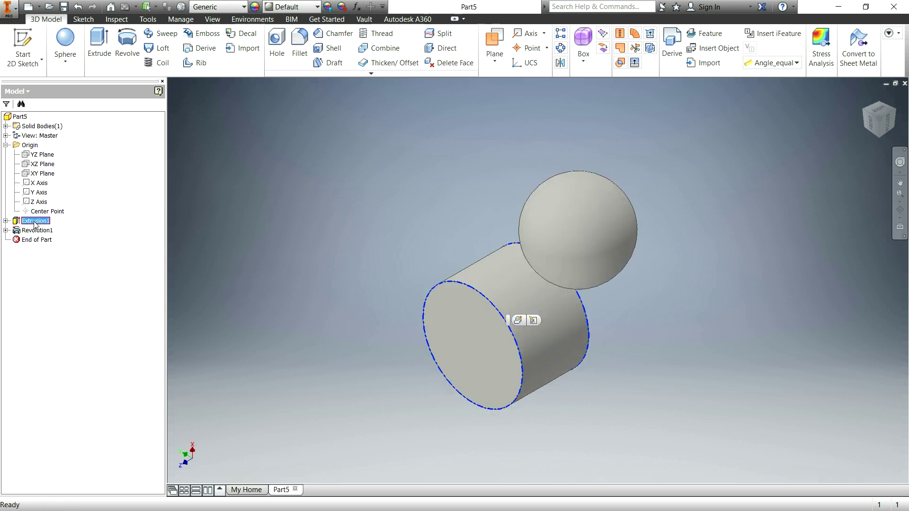
{"action": "right_click", "coordinate": [35, 221]}
{"action": "left_click", "coordinate": [109, 266]}
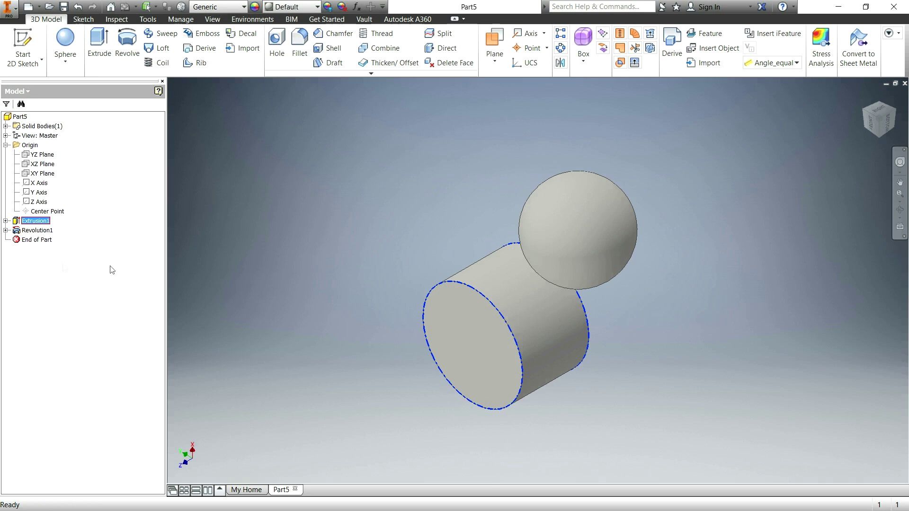
{"action": "left_click", "coordinate": [129, 146]}
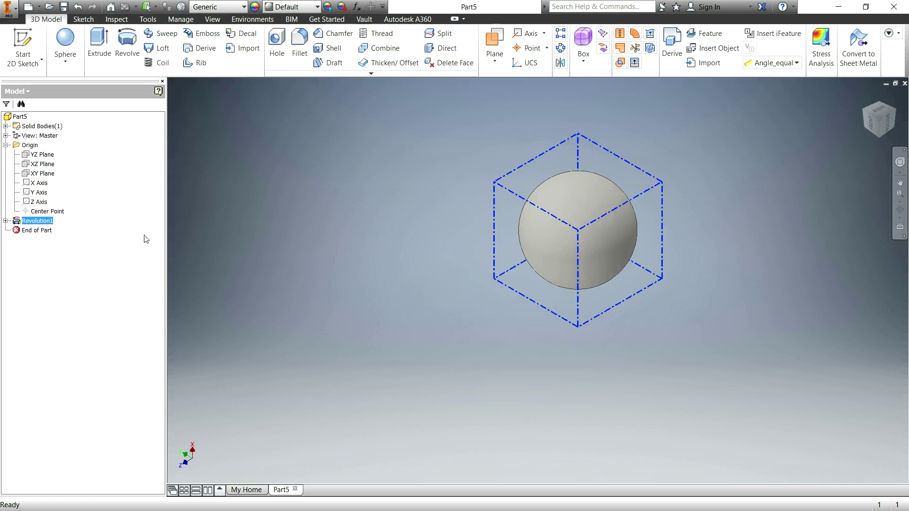
{"action": "key", "text": "Delete"}
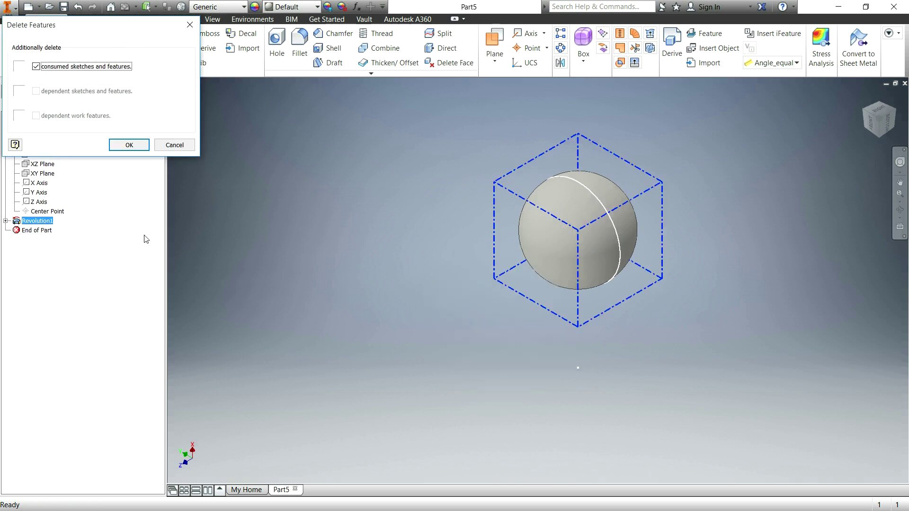
{"action": "left_click", "coordinate": [120, 144]}
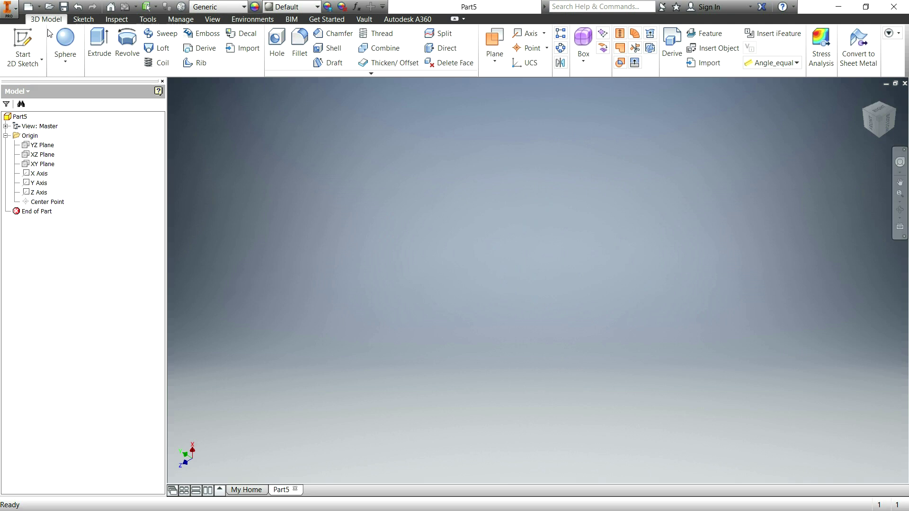
Start a sketch on the XZ plane and draw a circle centred on the origin.
{"action": "left_click", "coordinate": [29, 43]}
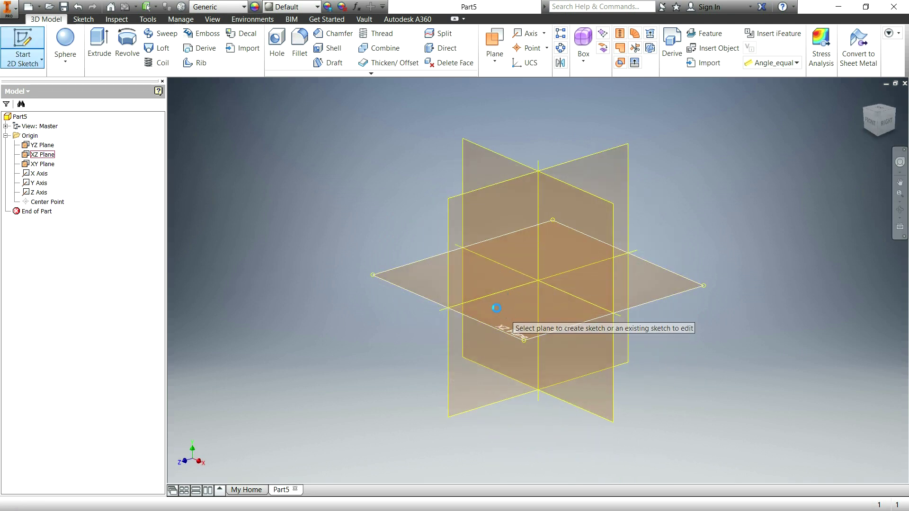
{"action": "left_click", "coordinate": [500, 308]}
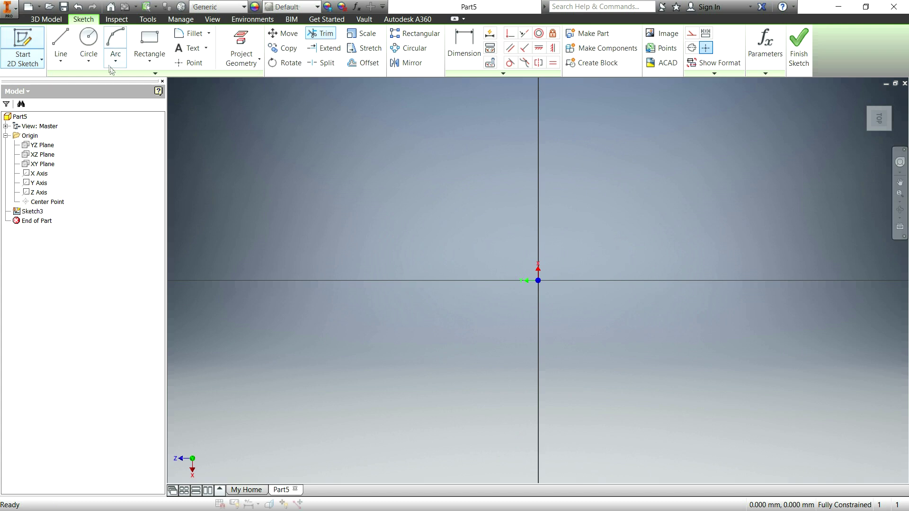
{"action": "left_click", "coordinate": [101, 41]}
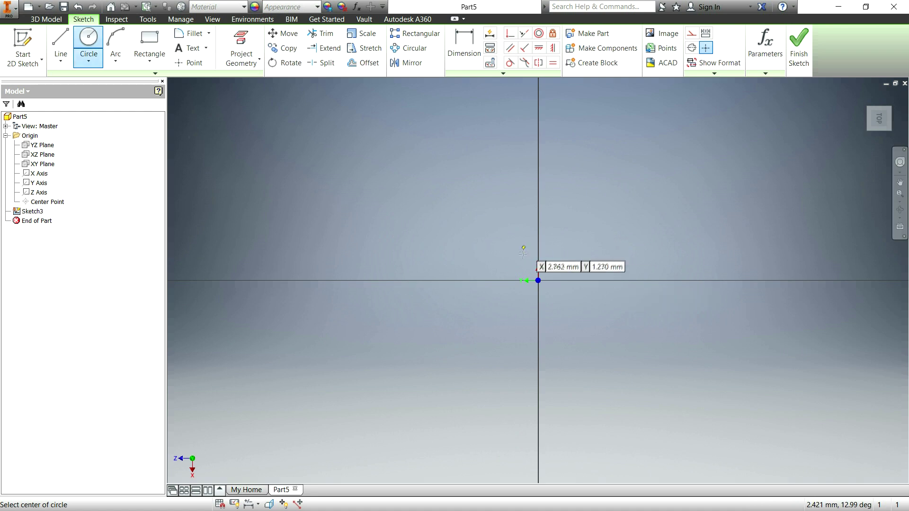
{"action": "left_click", "coordinate": [538, 281]}
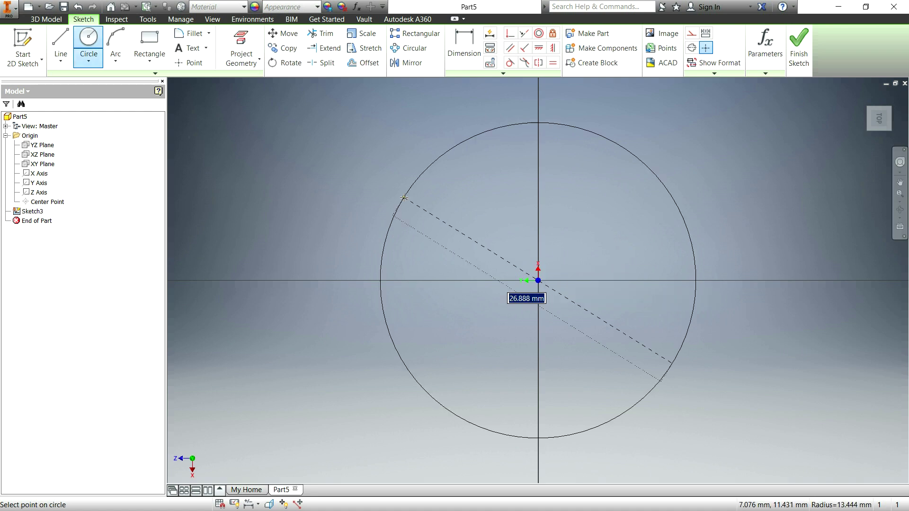
{"action": "left_click", "coordinate": [404, 197]}
{"action": "key", "text": "Escape"}
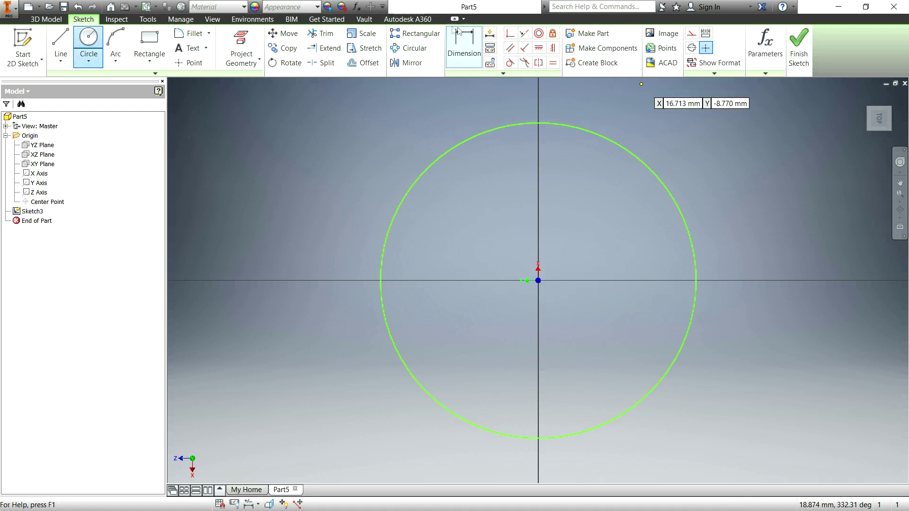
Dimension the circle to 25 mm diameter and finish the sketch.
{"action": "left_click", "coordinate": [464, 47]}
{"action": "left_click", "coordinate": [629, 152]}
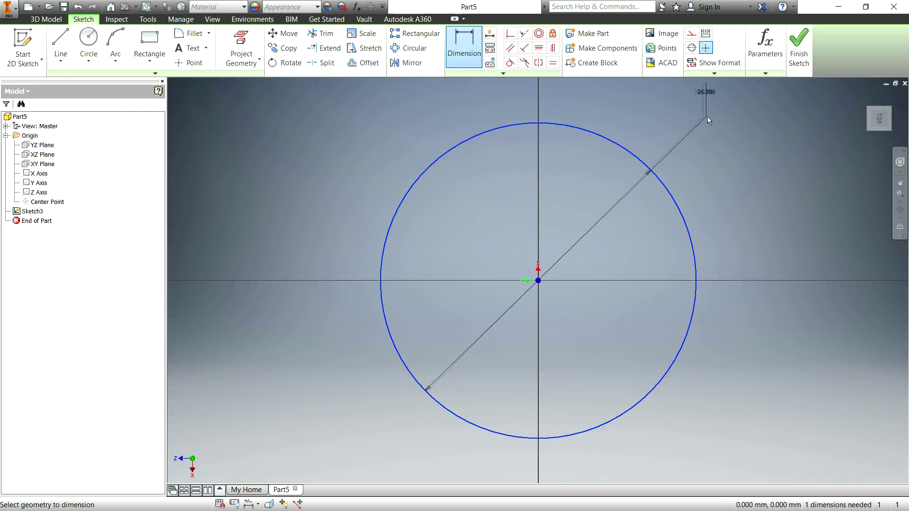
{"action": "left_click", "coordinate": [732, 138]}
{"action": "type", "text": "25"}
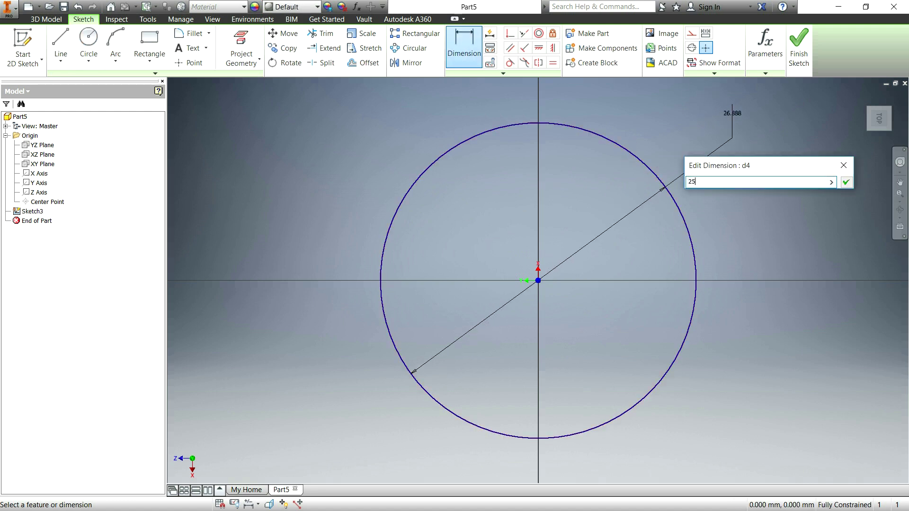
{"action": "key", "text": "Return"}
{"action": "left_click", "coordinate": [799, 47]}
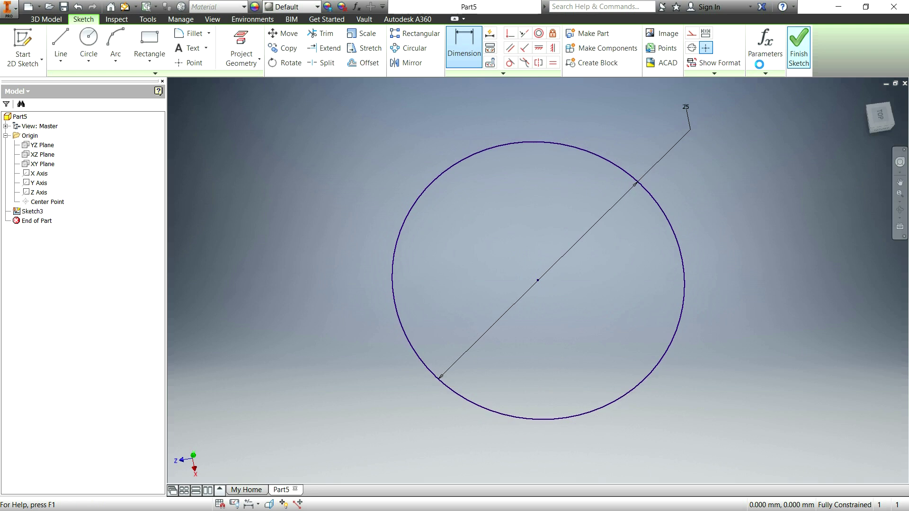
Extrude the 25 mm circle 10 mm as Extrusion2 and return to the home view.
{"action": "left_click", "coordinate": [99, 43]}
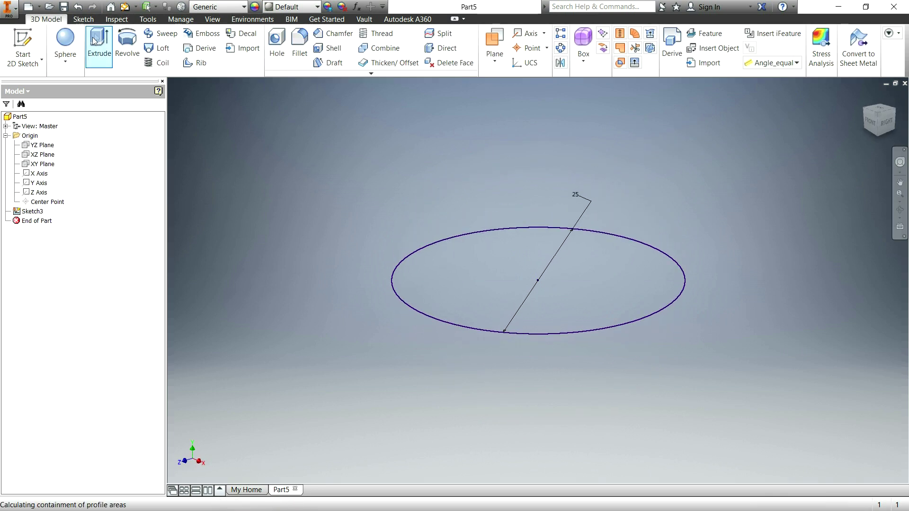
{"action": "left_click", "coordinate": [291, 148]}
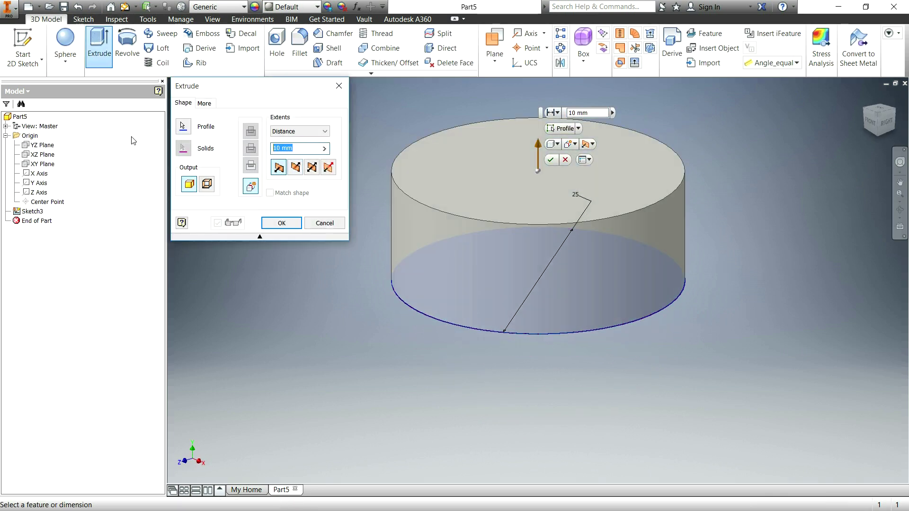
{"action": "key", "text": "Return"}
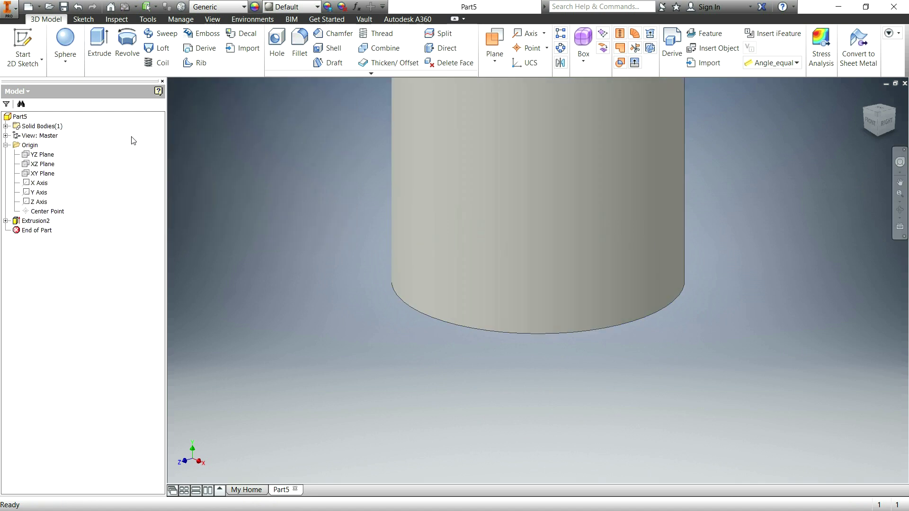
{"action": "left_click", "coordinate": [865, 96]}
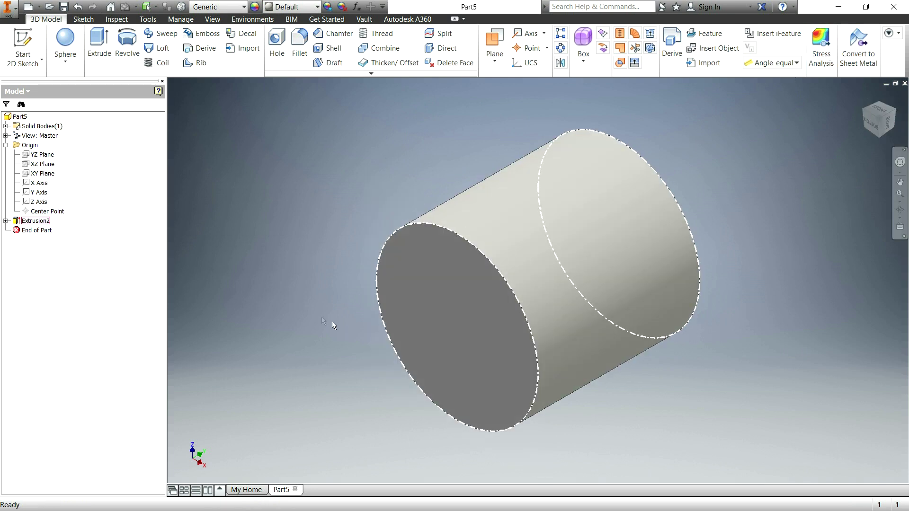
{"action": "scroll", "coordinate": [331, 322], "scroll_direction": "down", "scroll_amount": 3}
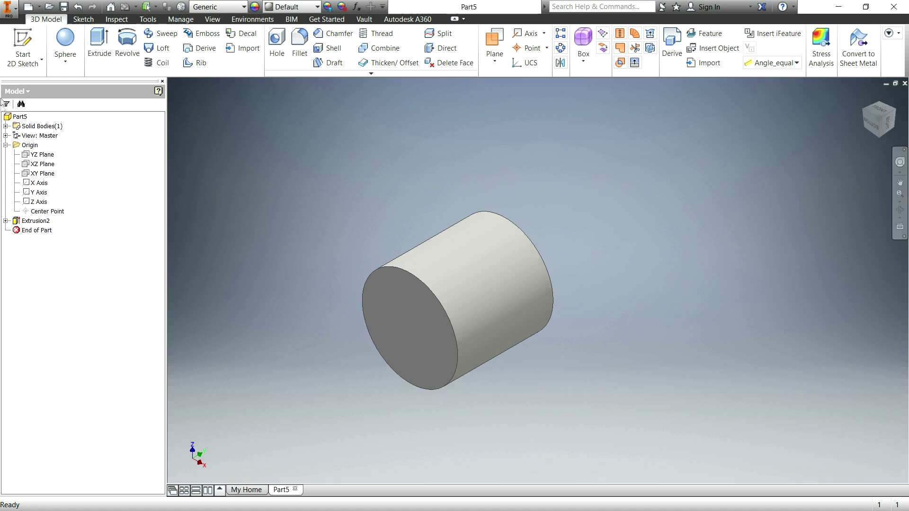
Sketch a 30 mm diameter circle on the cylinder's end face, left of the cylinder.
{"action": "left_click", "coordinate": [40, 56]}
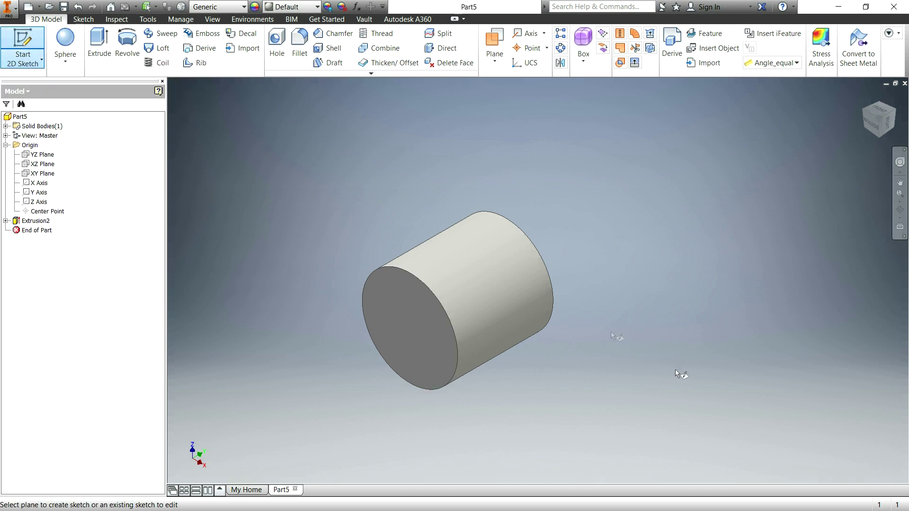
{"action": "left_click", "coordinate": [415, 336]}
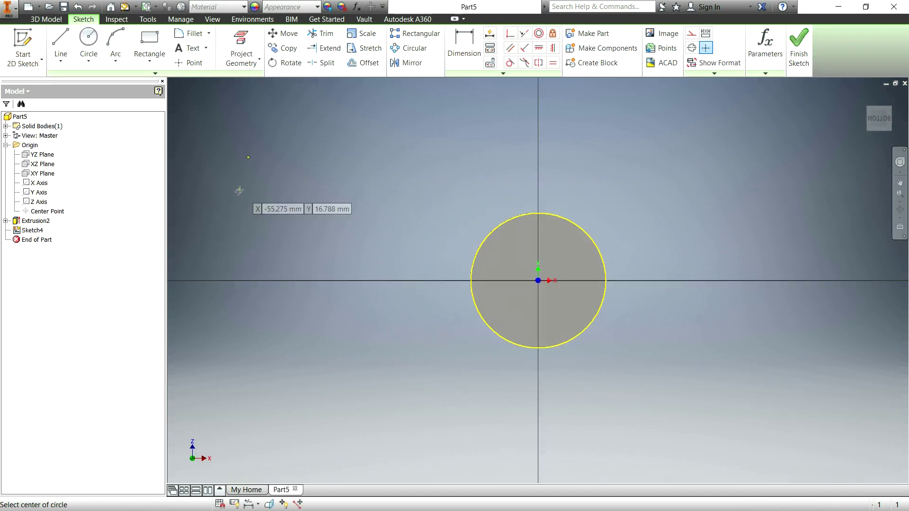
{"action": "left_click", "coordinate": [309, 281]}
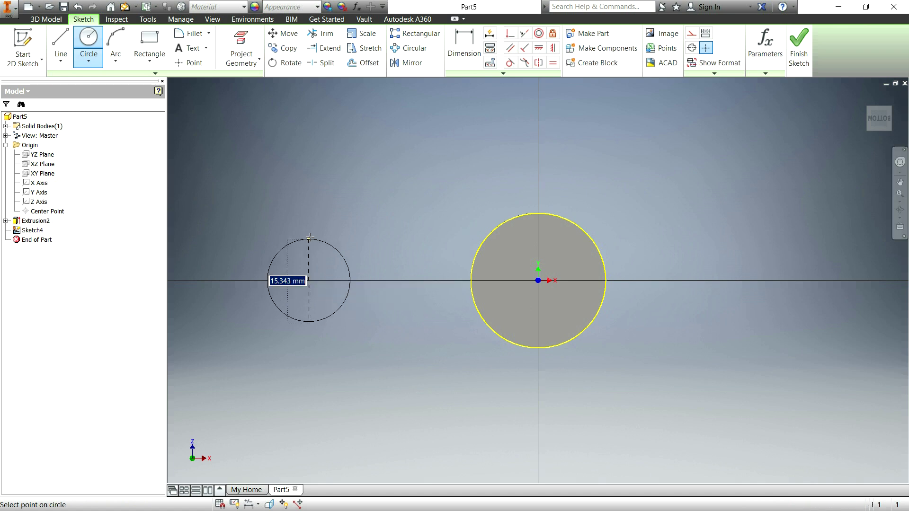
{"action": "left_click", "coordinate": [327, 195]}
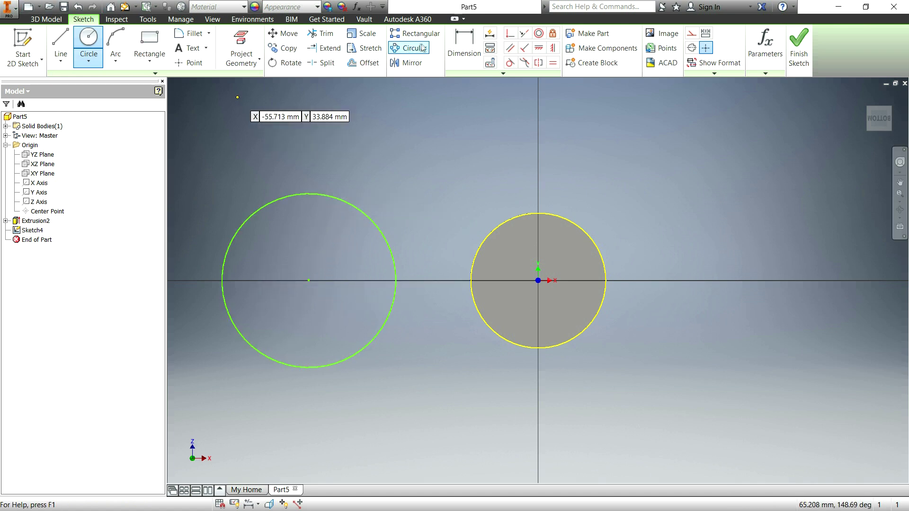
{"action": "left_click", "coordinate": [452, 42]}
{"action": "left_click", "coordinate": [370, 218]}
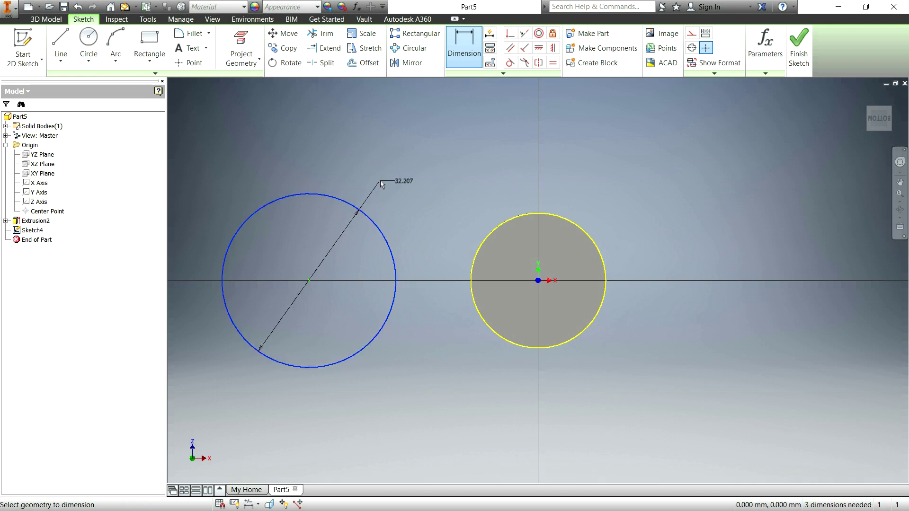
{"action": "left_click", "coordinate": [382, 178]}
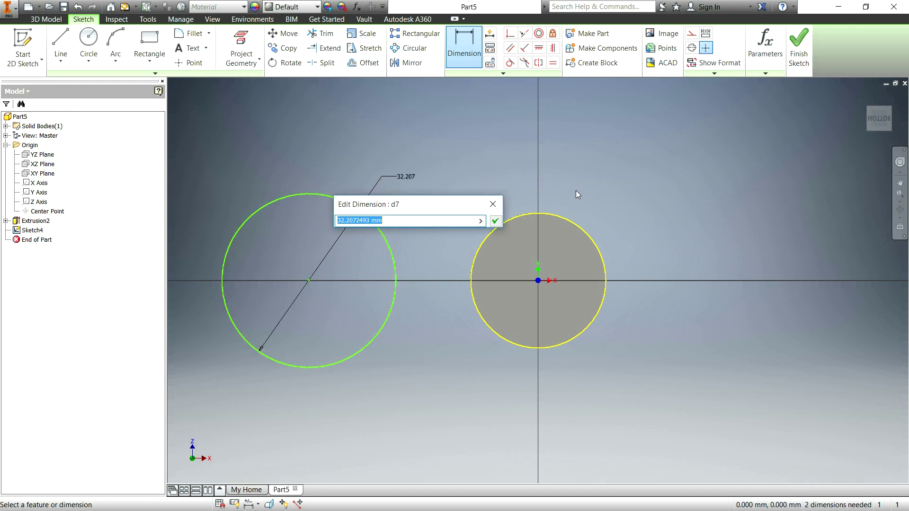
{"action": "type", "text": "30"}
{"action": "key", "text": "Return"}
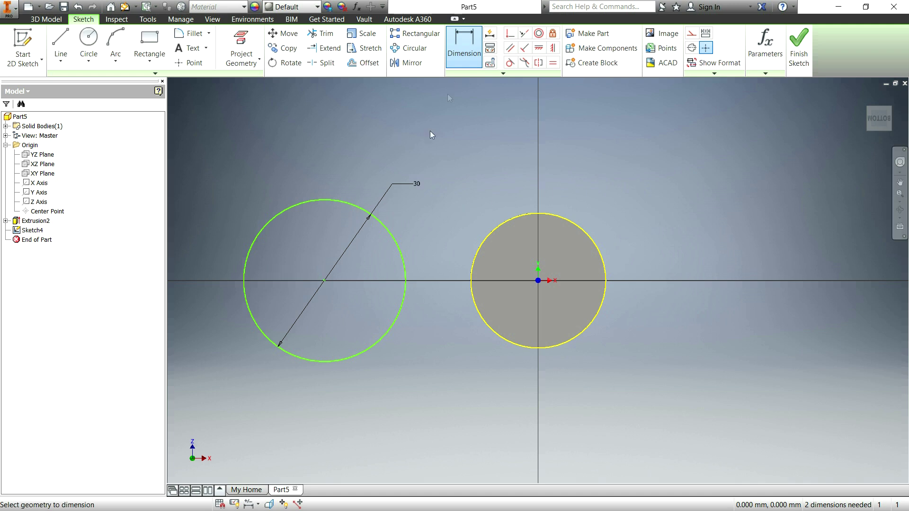
Dimension the two circle centres 40 mm apart and finish the sketch.
{"action": "left_click", "coordinate": [325, 281]}
{"action": "left_click", "coordinate": [538, 281]}
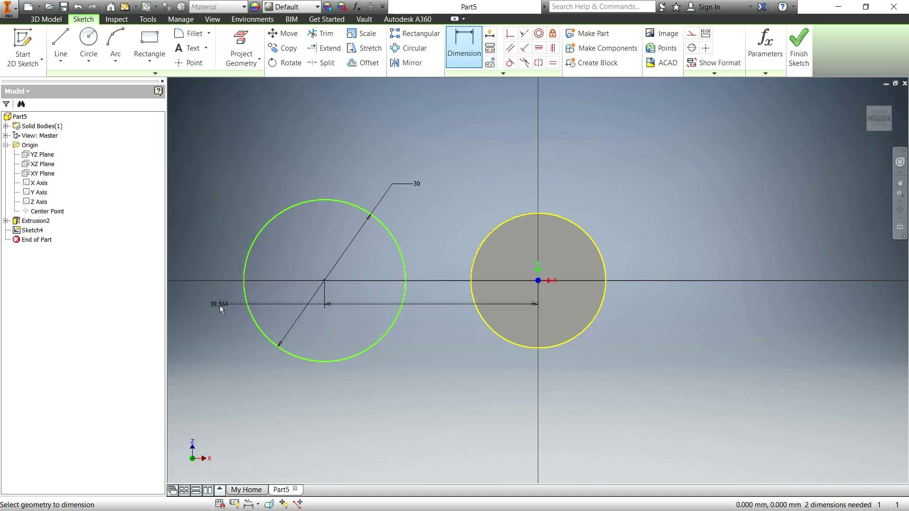
{"action": "left_click", "coordinate": [386, 401]}
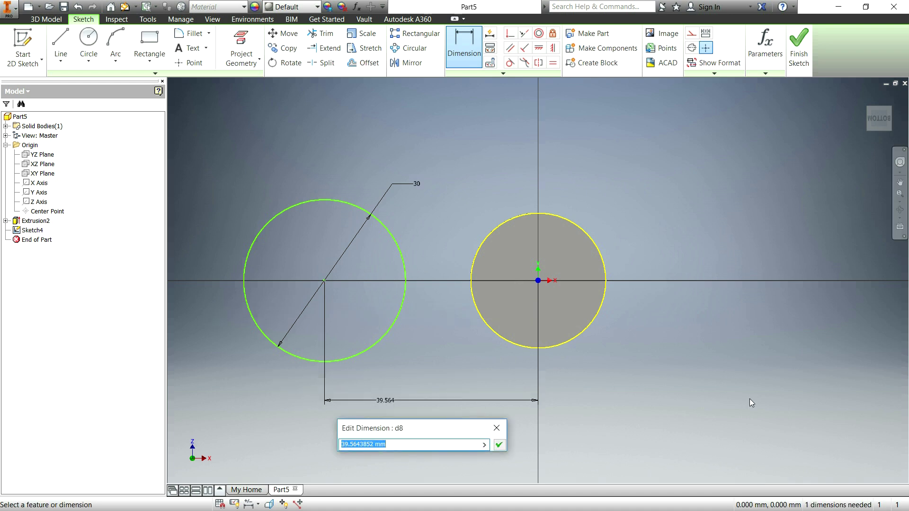
{"action": "type", "text": "40"}
{"action": "key", "text": "Return"}
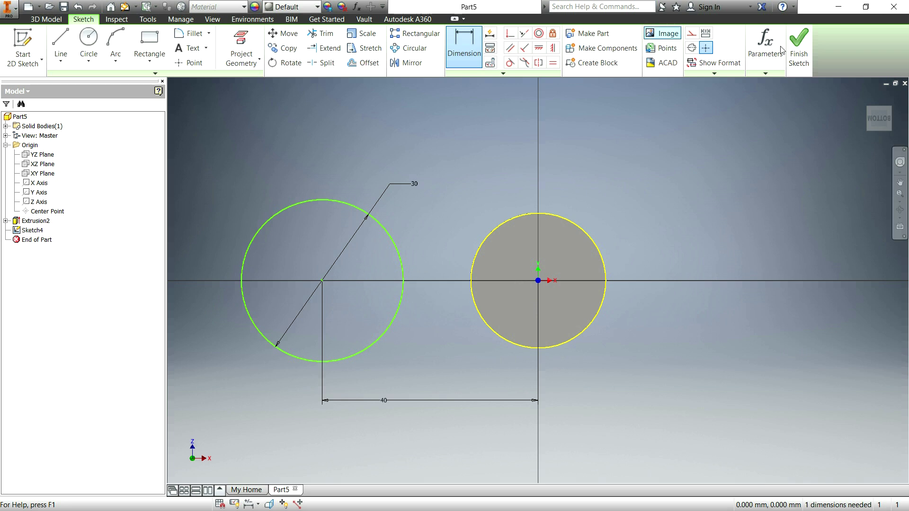
{"action": "left_click", "coordinate": [800, 47]}
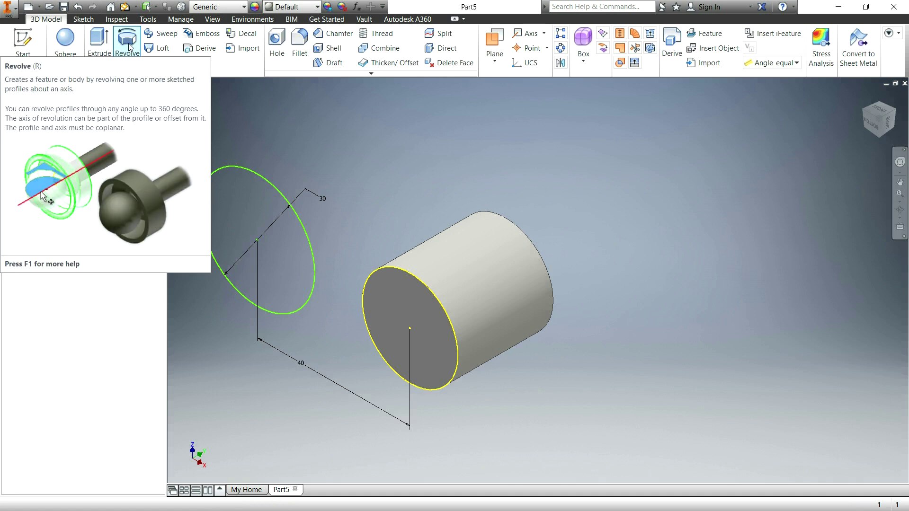
{"action": "left_click", "coordinate": [129, 46]}
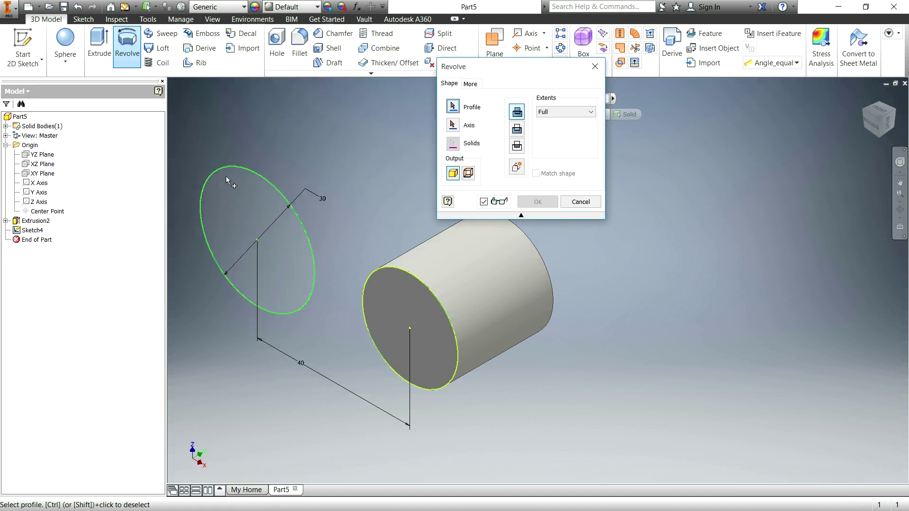
{"action": "left_click", "coordinate": [226, 176]}
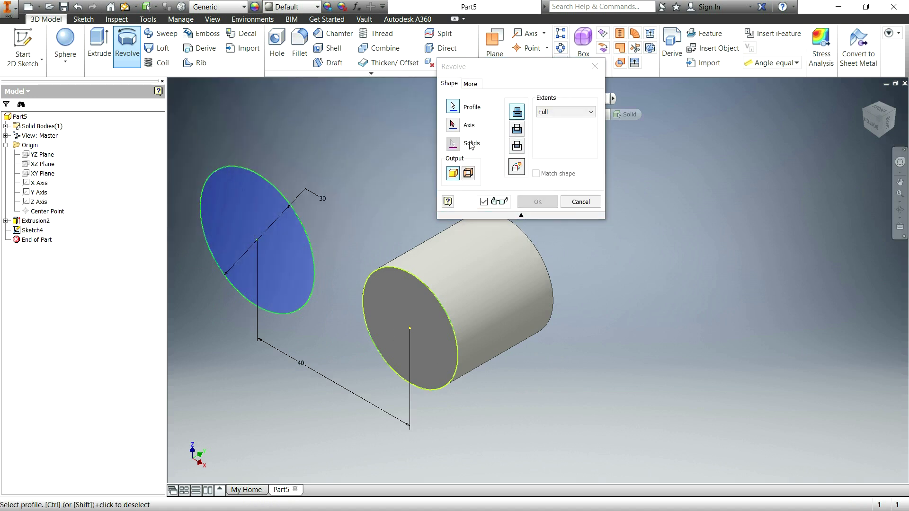
{"action": "left_click", "coordinate": [453, 125]}
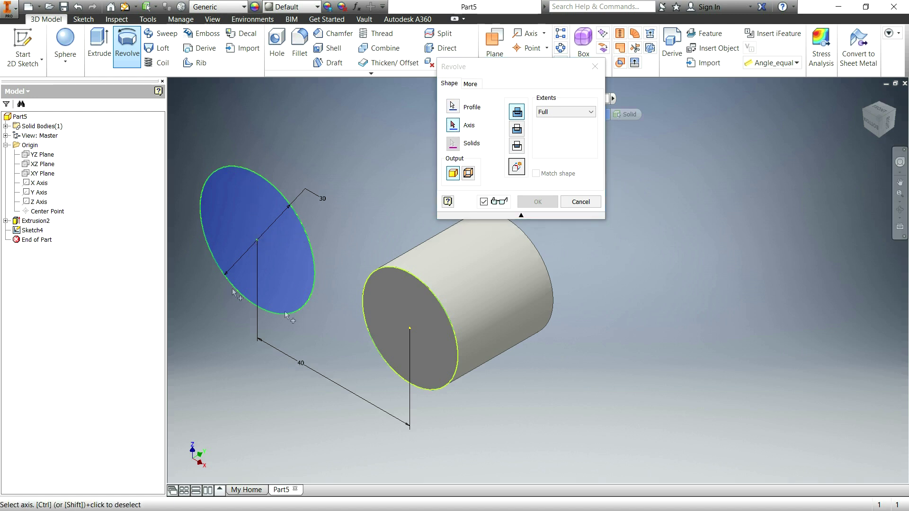
{"action": "left_click", "coordinate": [38, 184]}
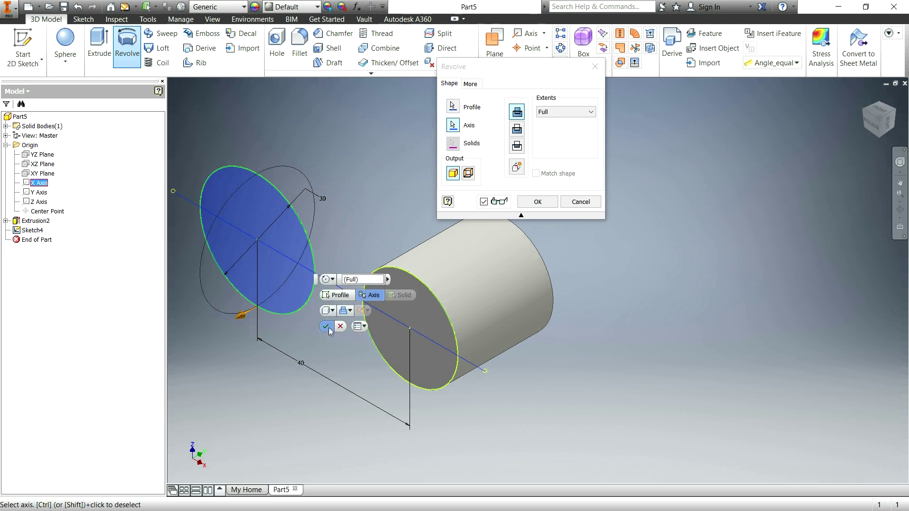
{"action": "left_click", "coordinate": [326, 327]}
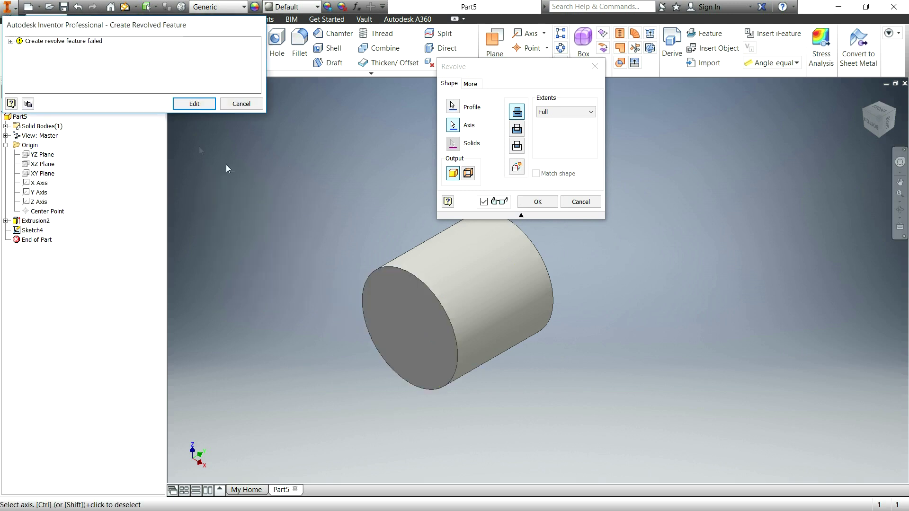
{"action": "left_click", "coordinate": [11, 42]}
{"action": "left_click", "coordinate": [19, 50]}
{"action": "left_click", "coordinate": [29, 57]}
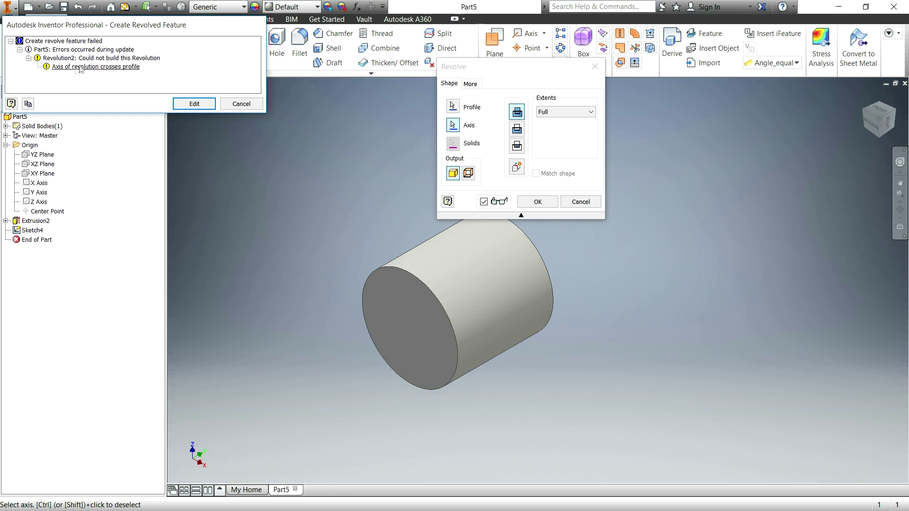
{"action": "left_click", "coordinate": [175, 107]}
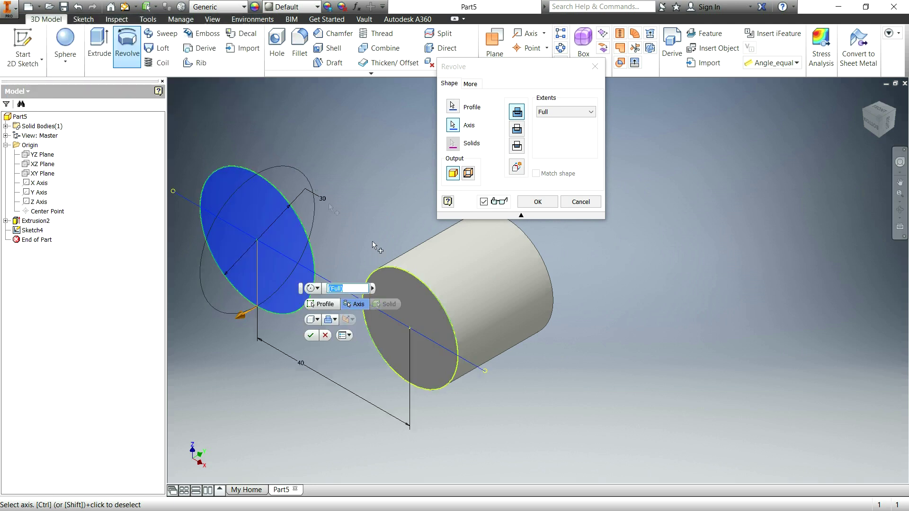
{"action": "left_click", "coordinate": [581, 201]}
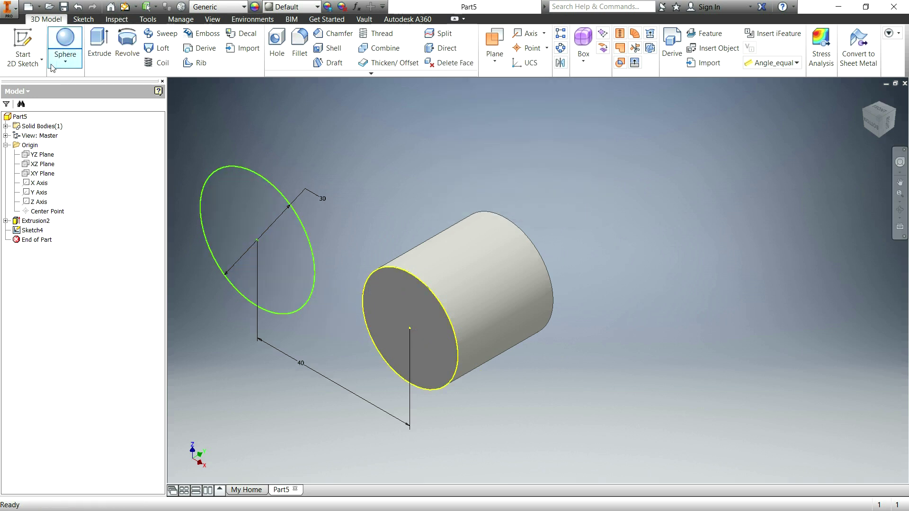
Reopen Sketch4 for editing from the browser.
{"action": "left_click", "coordinate": [25, 231]}
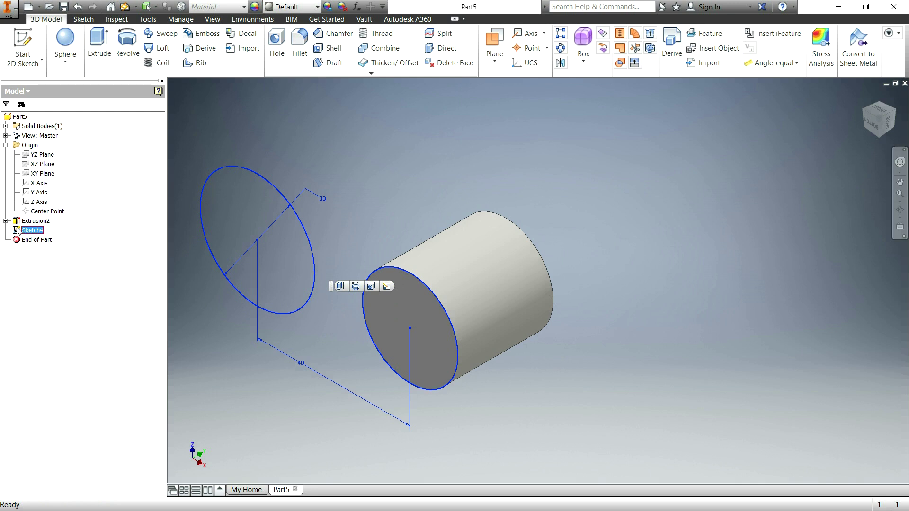
{"action": "double_click", "coordinate": [29, 231]}
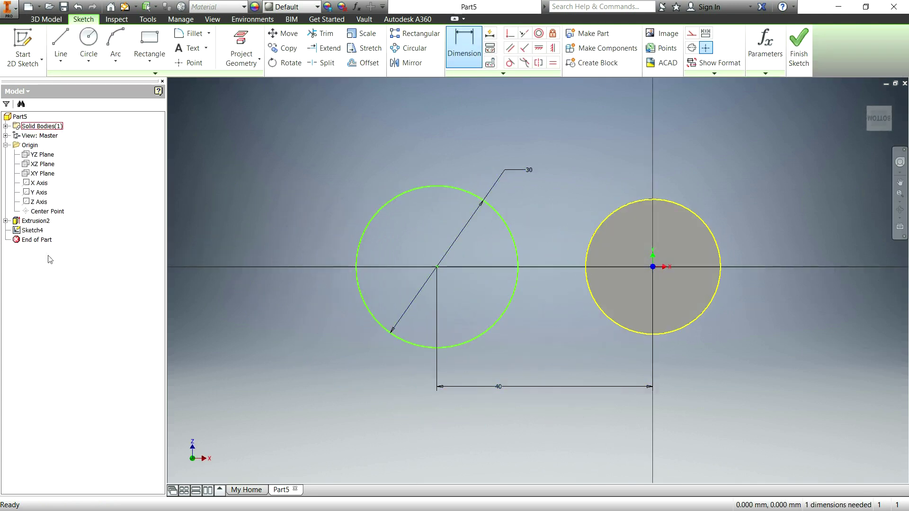
{"action": "right_click", "coordinate": [38, 231]}
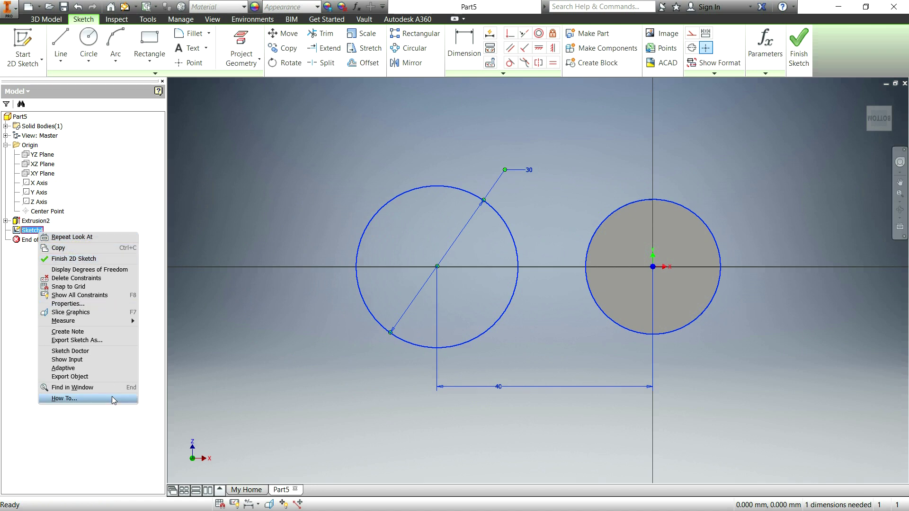
{"action": "left_click", "coordinate": [299, 210]}
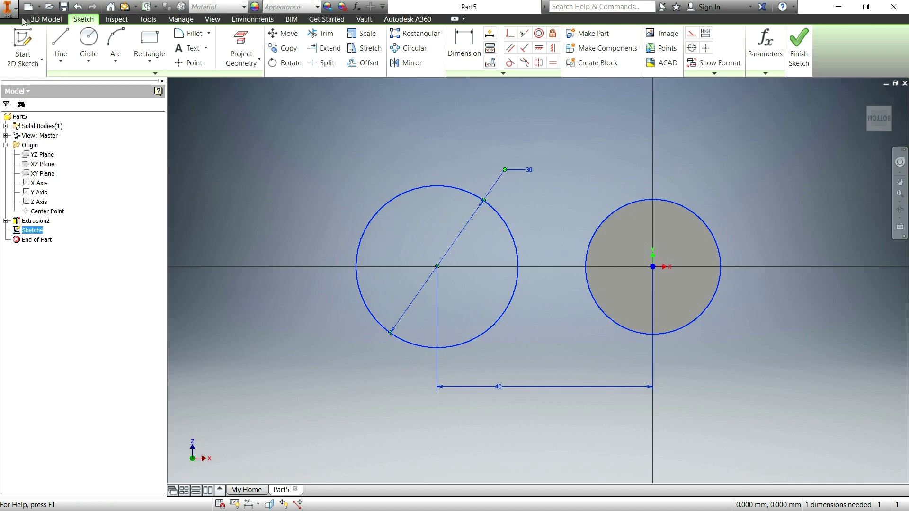
Draw a vertical line through the 30 mm circle's centre, extending above and below it.
{"action": "left_click", "coordinate": [60, 40]}
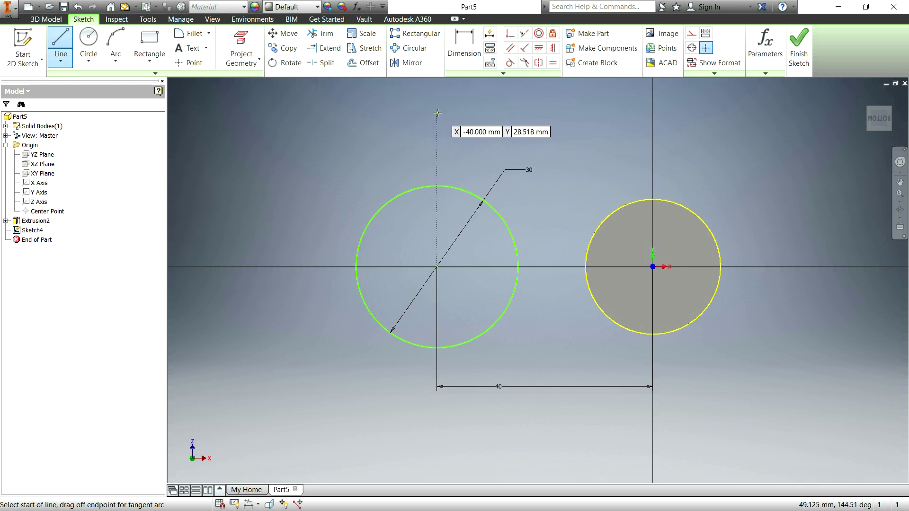
{"action": "left_click", "coordinate": [437, 112]}
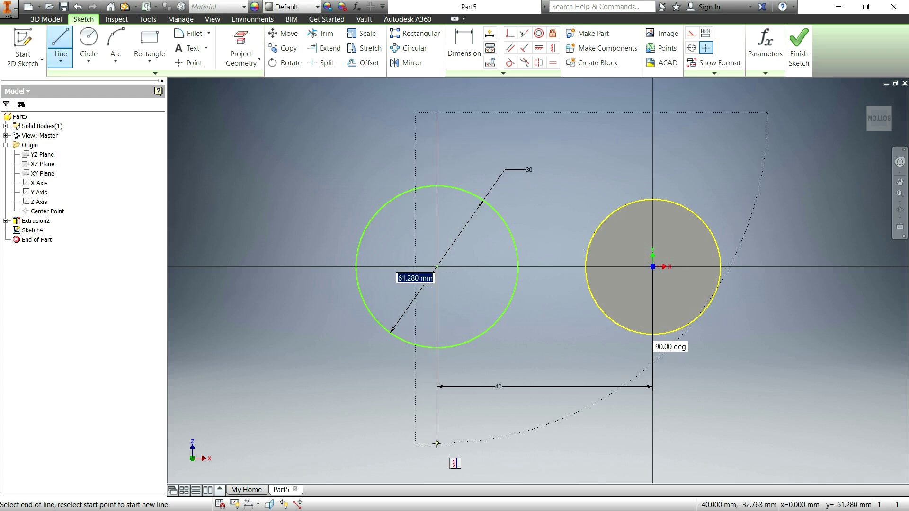
{"action": "left_click", "coordinate": [437, 443]}
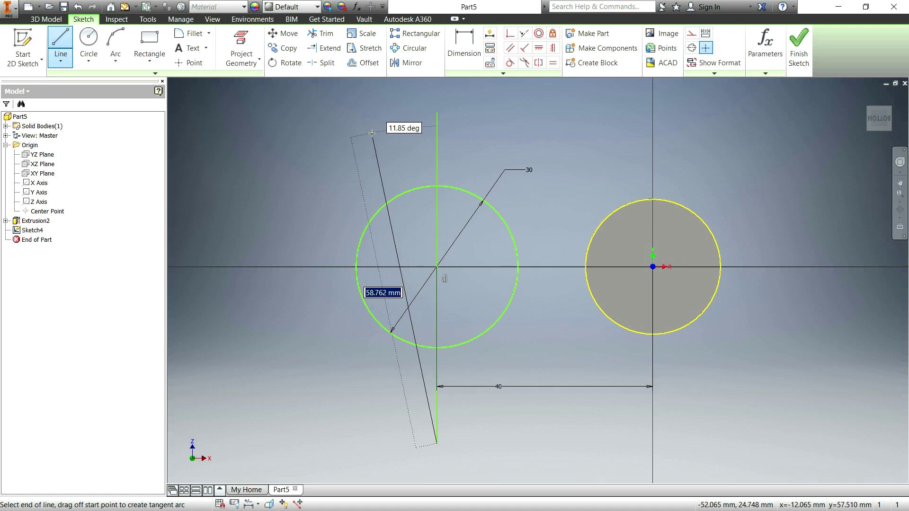
{"action": "key", "text": "Escape"}
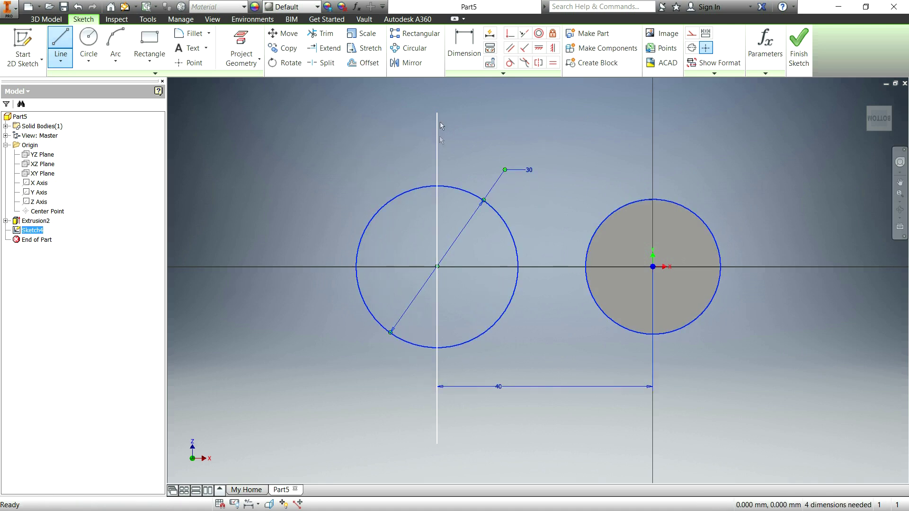
{"action": "key", "text": "Escape"}
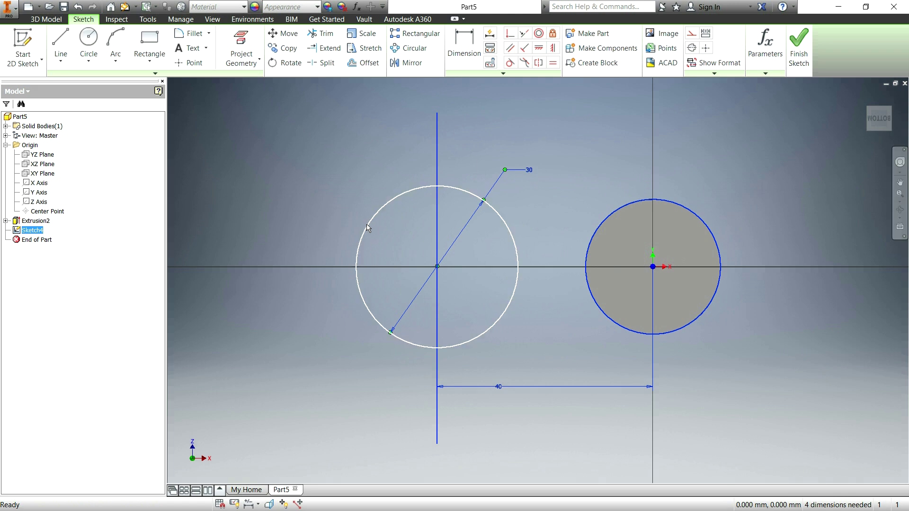
{"action": "left_click", "coordinate": [325, 33]}
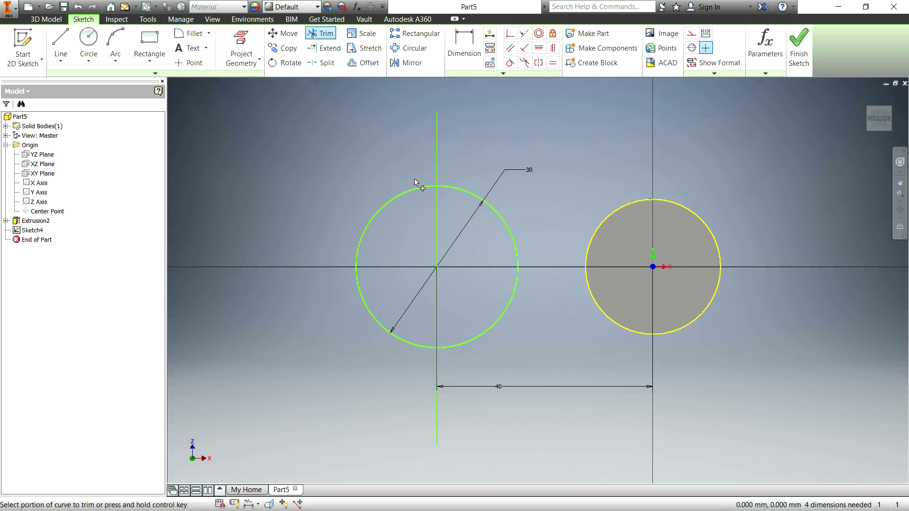
Trim the circle's left half and the line's outer ends, then finish the sketch.
{"action": "left_click", "coordinate": [331, 38]}
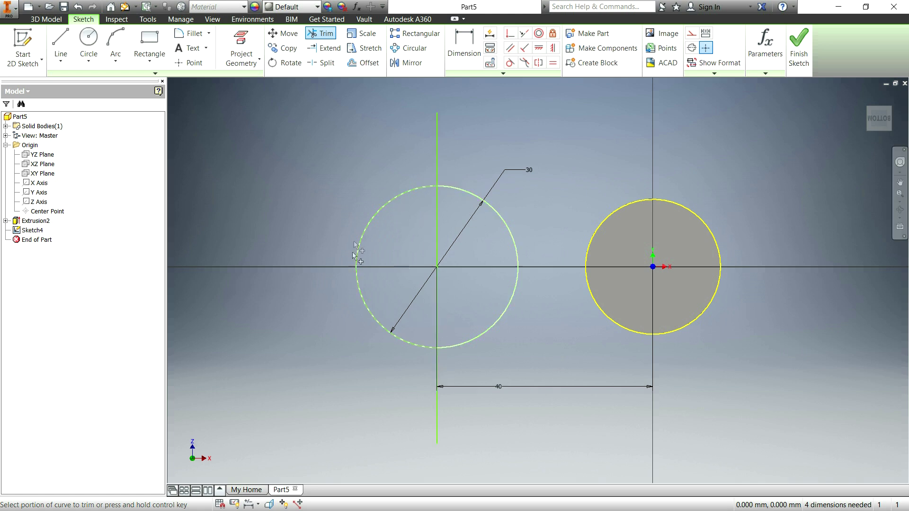
{"action": "left_click", "coordinate": [374, 219]}
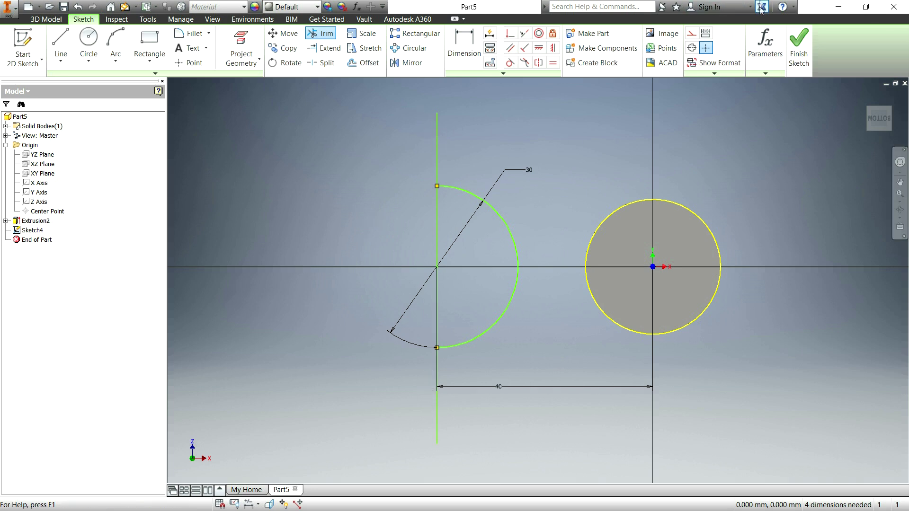
{"action": "left_click", "coordinate": [438, 152]}
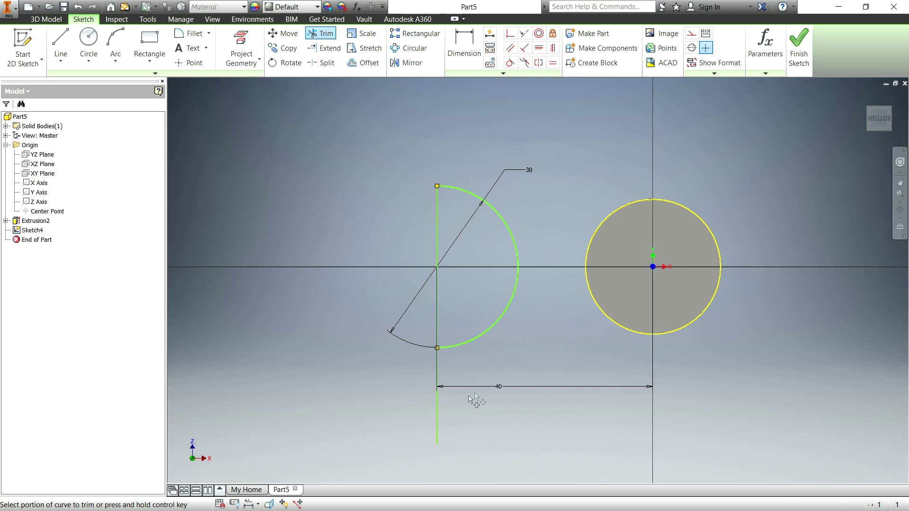
{"action": "left_click", "coordinate": [438, 408]}
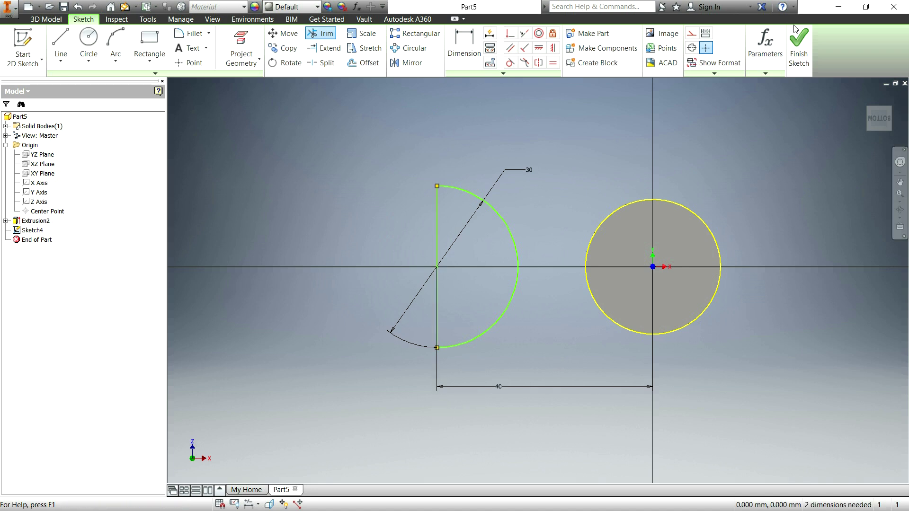
{"action": "left_click", "coordinate": [799, 47]}
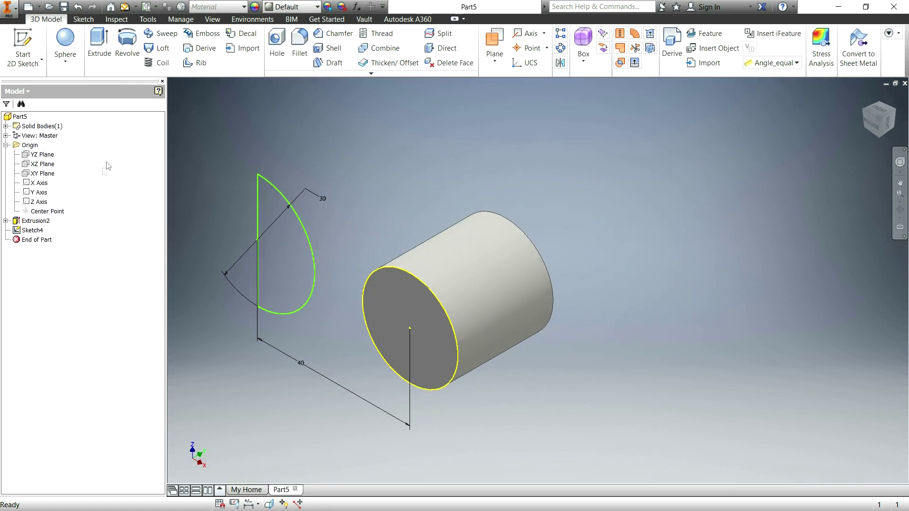
Revolve the half-circle profile about its straight edge to create the sphere Revolution2.
{"action": "left_click", "coordinate": [124, 46]}
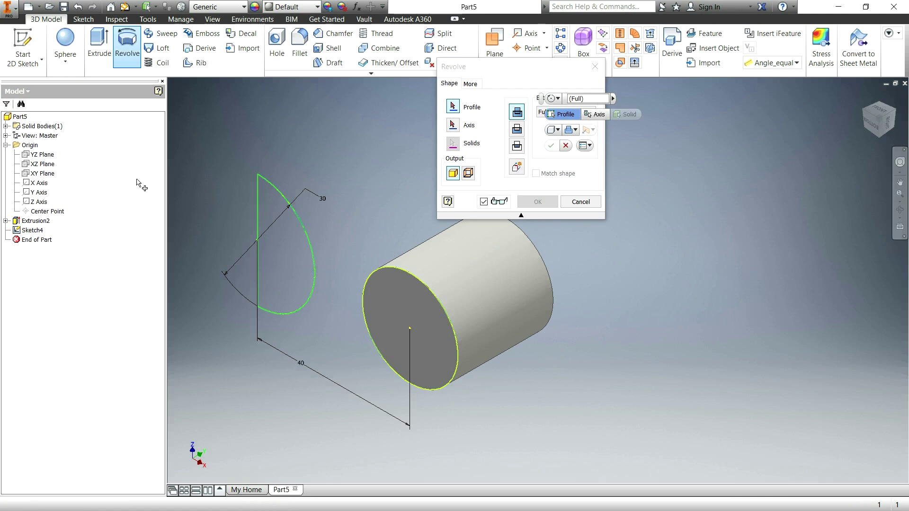
{"action": "left_click", "coordinate": [272, 221]}
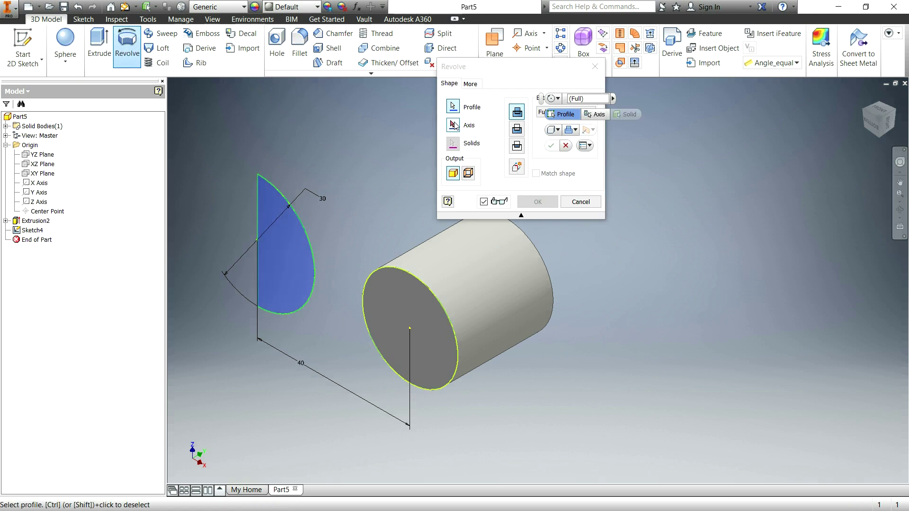
{"action": "left_click", "coordinate": [258, 203]}
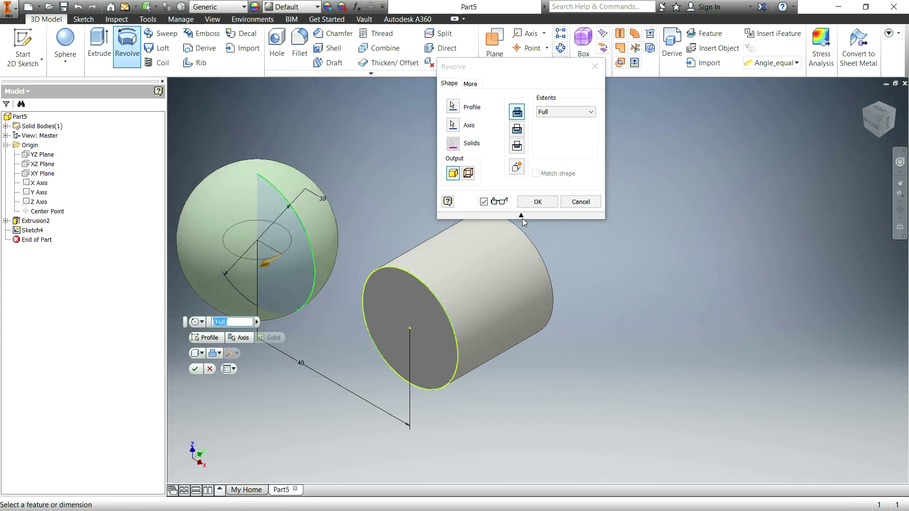
{"action": "left_click", "coordinate": [538, 202]}
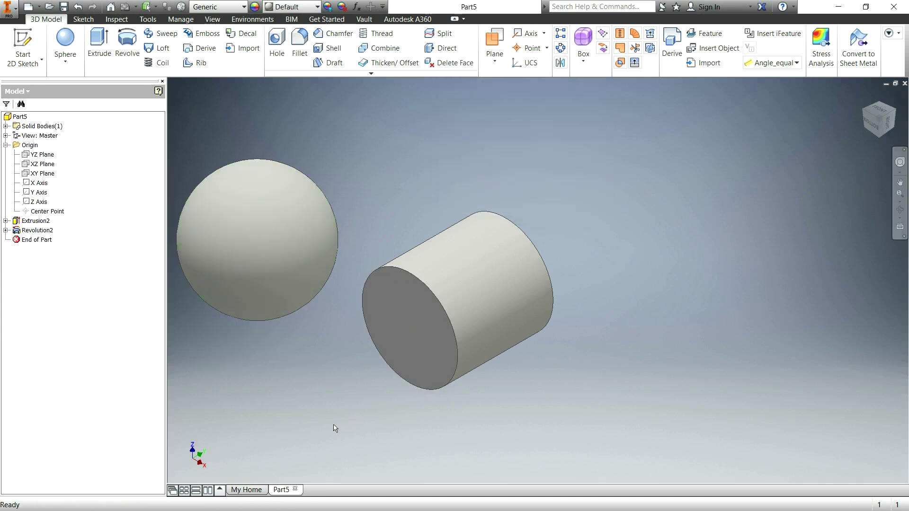
Pan and orbit the view until the cylinder's flat end face points toward the viewer.
{"action": "key", "text": "F2"}
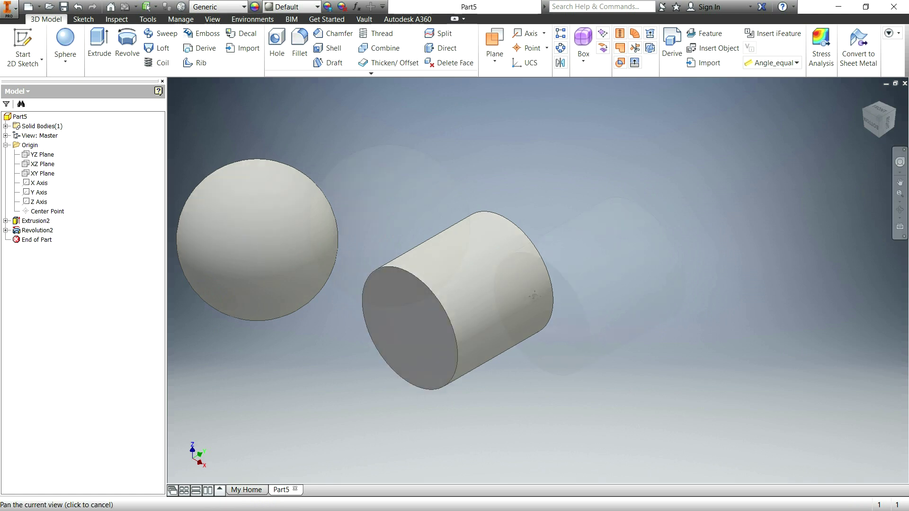
{"action": "left_click_drag", "start_coordinate": [534, 296], "coordinate": [723, 265]}
{"action": "key", "text": "F4"}
{"action": "left_click_drag", "start_coordinate": [473, 370], "coordinate": [513, 450]}
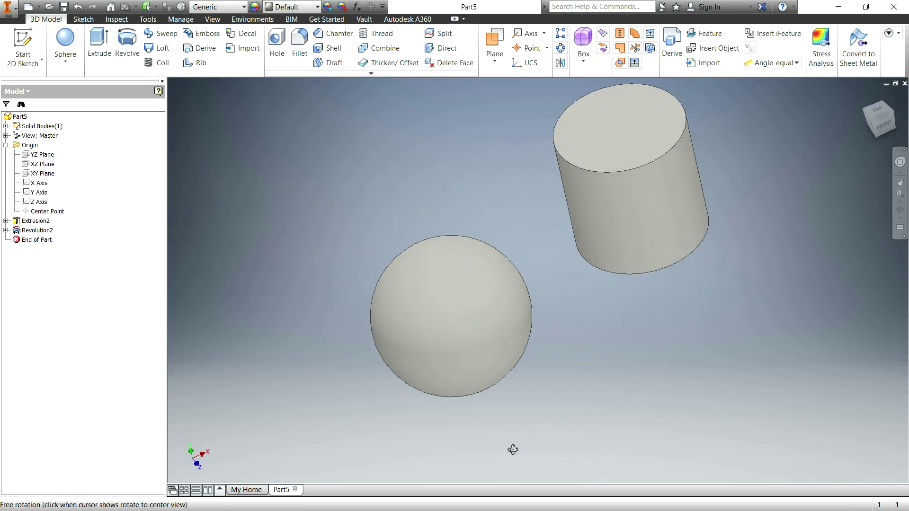
{"action": "key", "text": "Escape"}
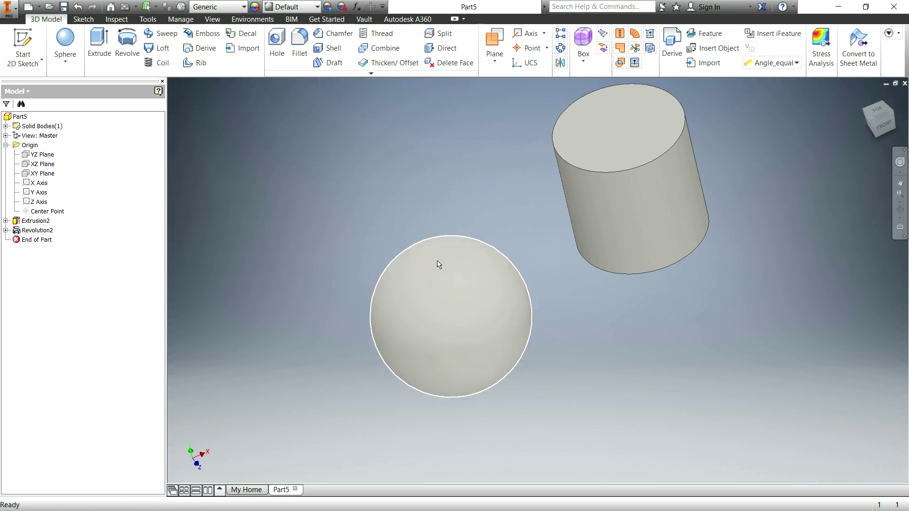
{"action": "key", "text": "F4"}
{"action": "left_click_drag", "start_coordinate": [597, 355], "coordinate": [527, 335]}
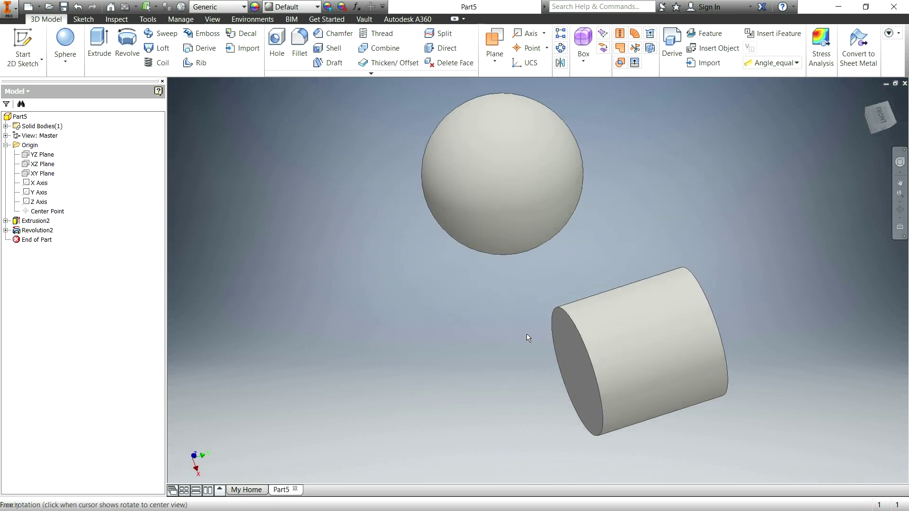
Start Sketch5 on the cylinder's end face and draw a two-point rectangle left of the circle.
{"action": "left_click", "coordinate": [24, 46]}
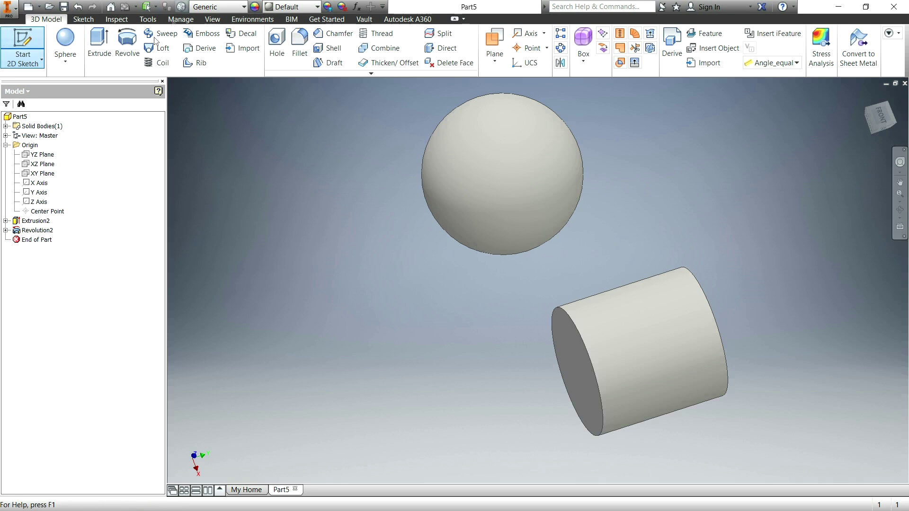
{"action": "left_click", "coordinate": [581, 389]}
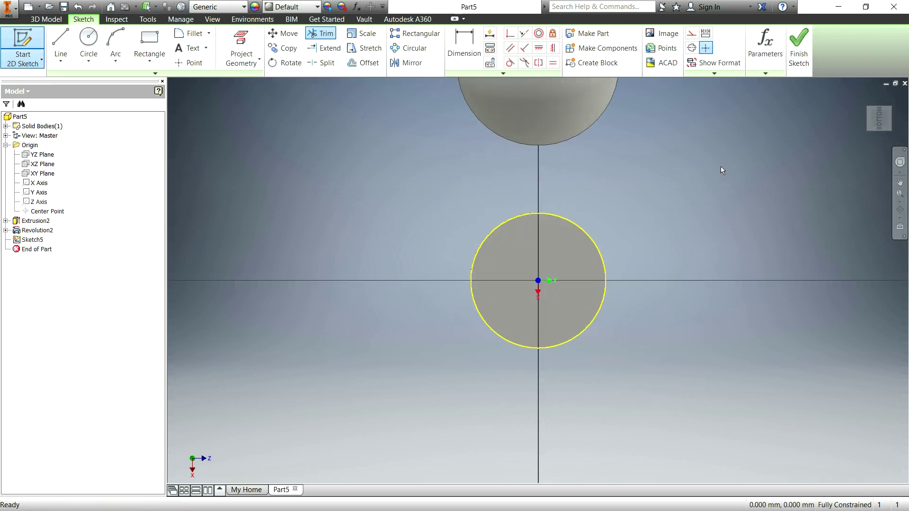
{"action": "left_click", "coordinate": [144, 47]}
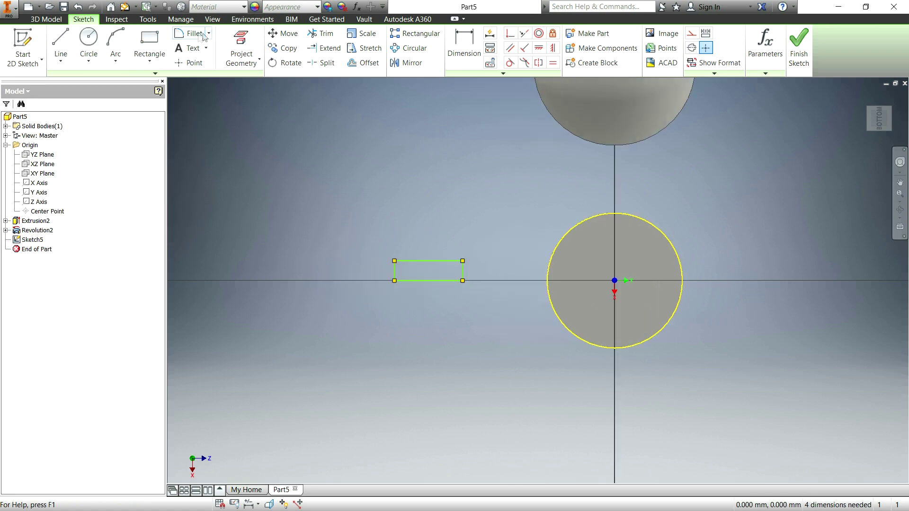
{"action": "left_click", "coordinate": [464, 45]}
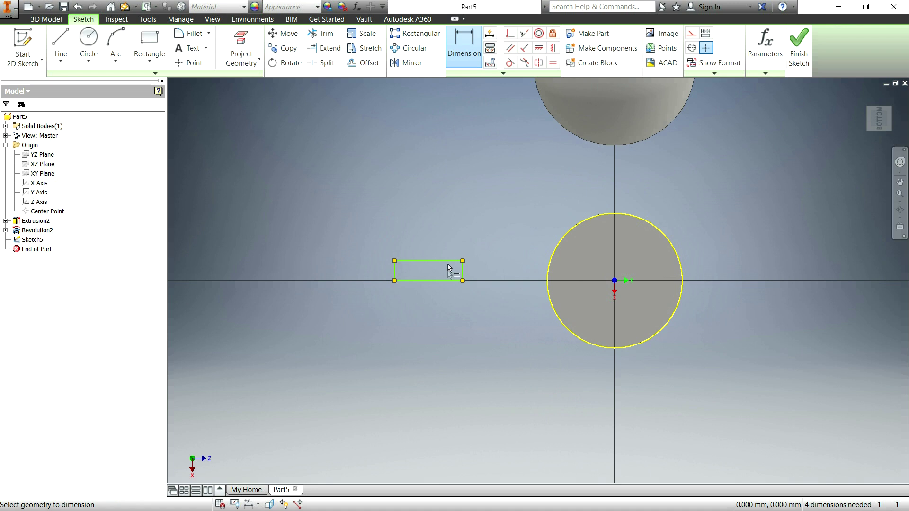
Dimension the rectangle to 8 mm high and 30 mm wide.
{"action": "left_click", "coordinate": [463, 273]}
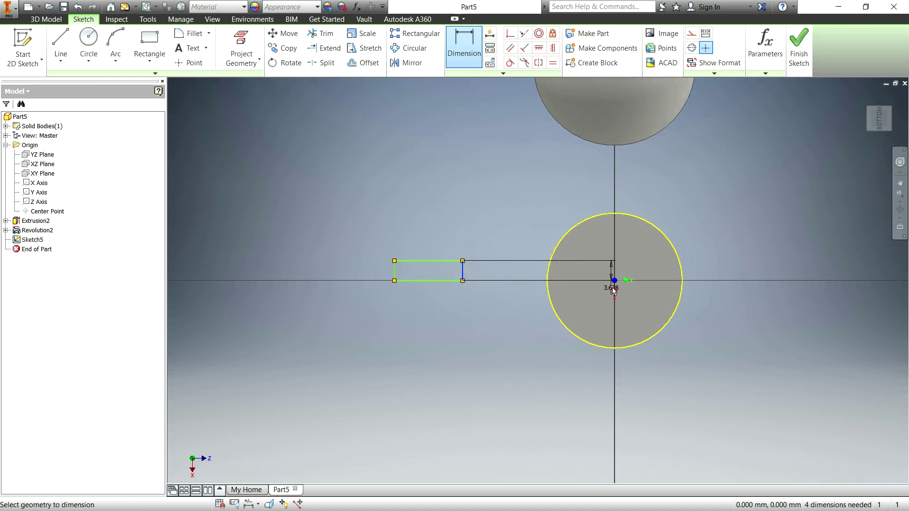
{"action": "left_click", "coordinate": [496, 269]}
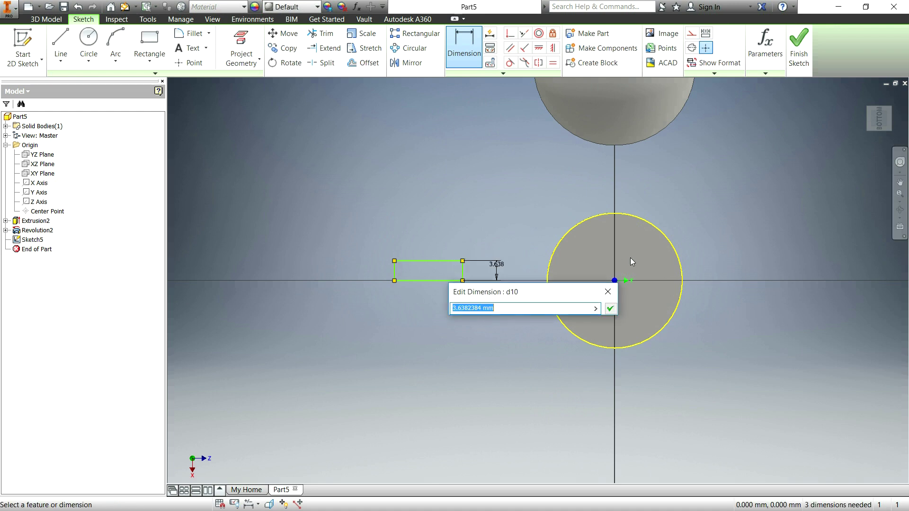
{"action": "type", "text": "8"}
{"action": "key", "text": "Return"}
{"action": "scroll", "coordinate": [549, 272], "scroll_direction": "down", "scroll_amount": 2}
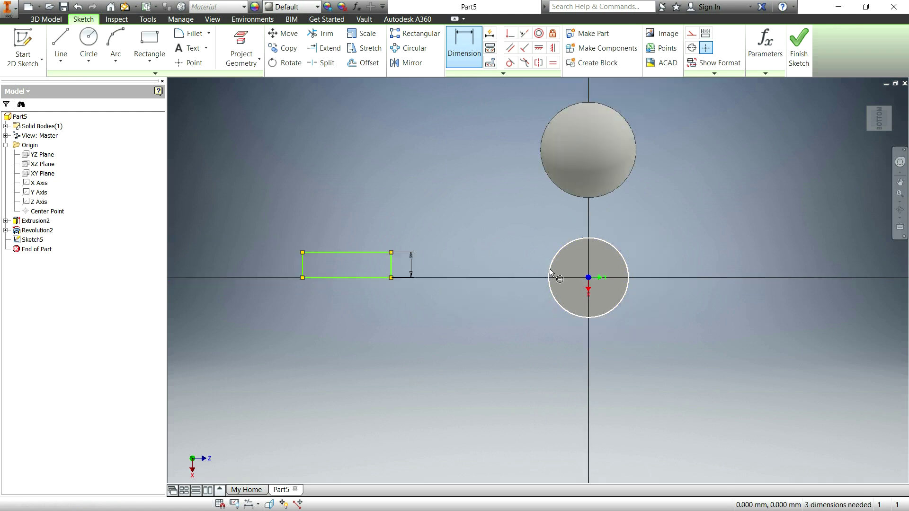
{"action": "left_click", "coordinate": [365, 253]}
{"action": "left_click", "coordinate": [367, 228]}
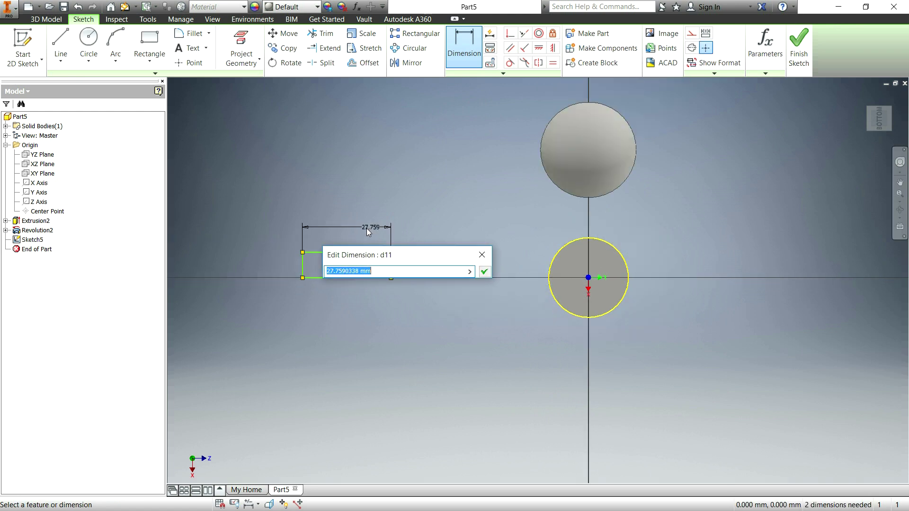
{"action": "type", "text": "30"}
{"action": "key", "text": "Return"}
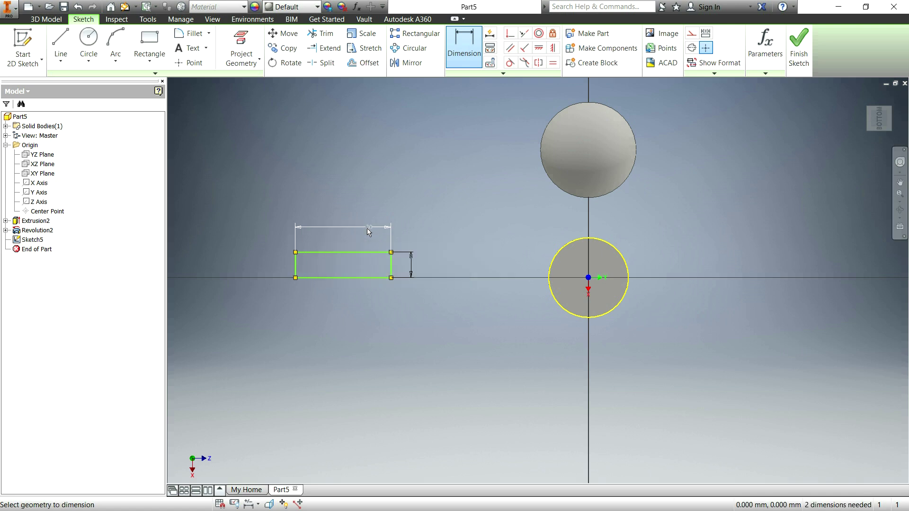
Place the rectangle 50 mm from the circle centre with its top 8 mm above, then finish the sketch.
{"action": "left_click", "coordinate": [391, 270]}
{"action": "left_click", "coordinate": [592, 282]}
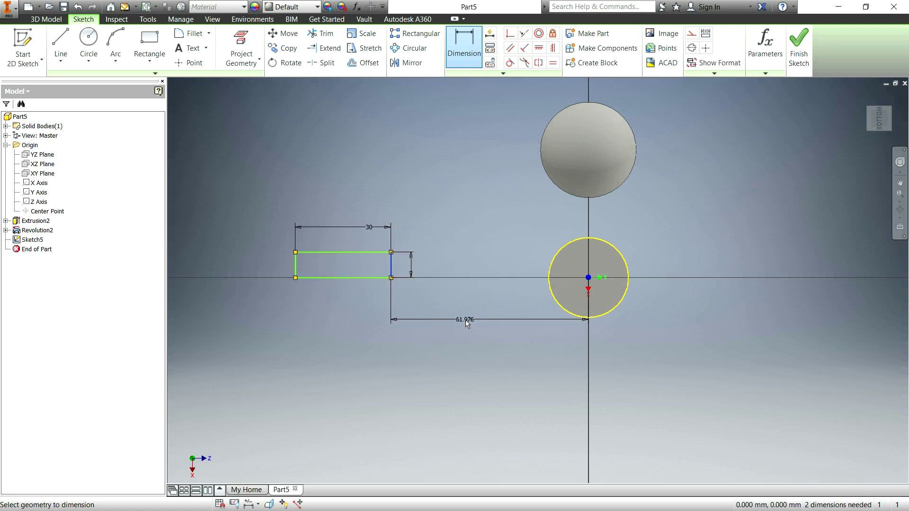
{"action": "left_click", "coordinate": [467, 320]}
{"action": "type", "text": "50"}
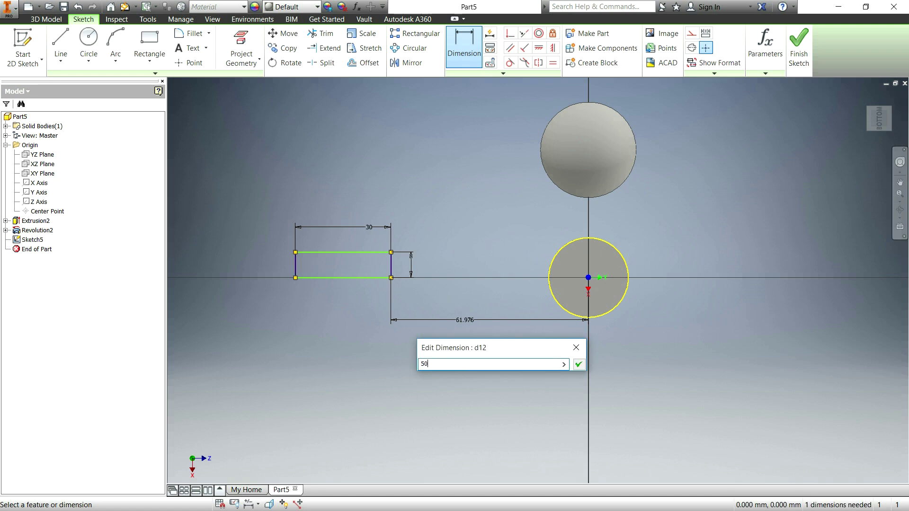
{"action": "key", "text": "Return"}
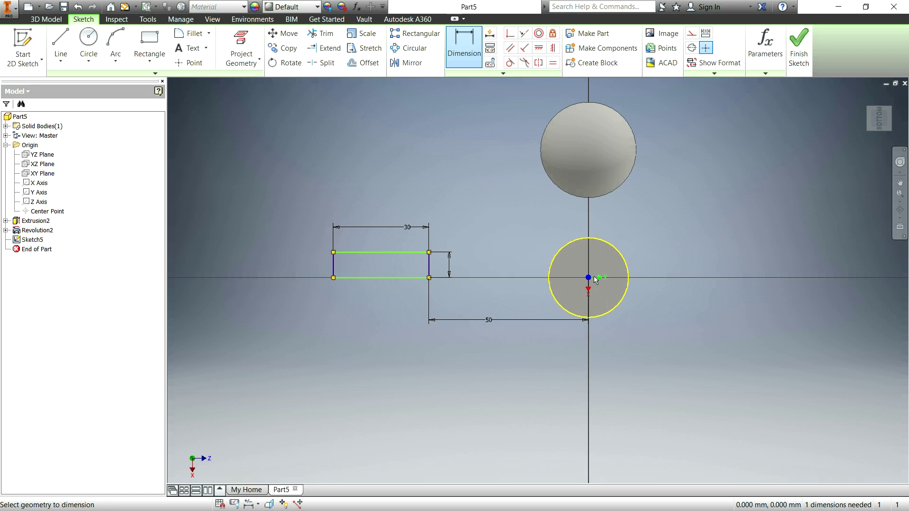
{"action": "left_click", "coordinate": [411, 252]}
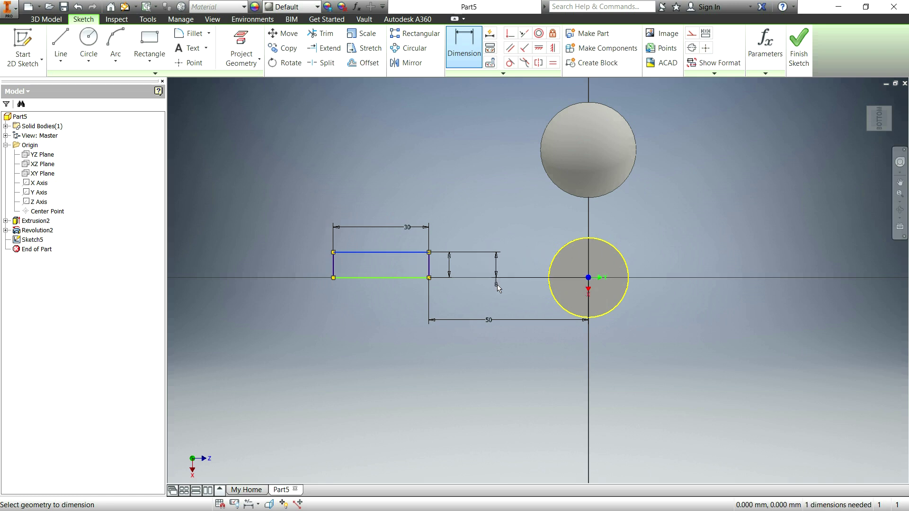
{"action": "left_click", "coordinate": [497, 286]}
{"action": "left_click", "coordinate": [610, 328]}
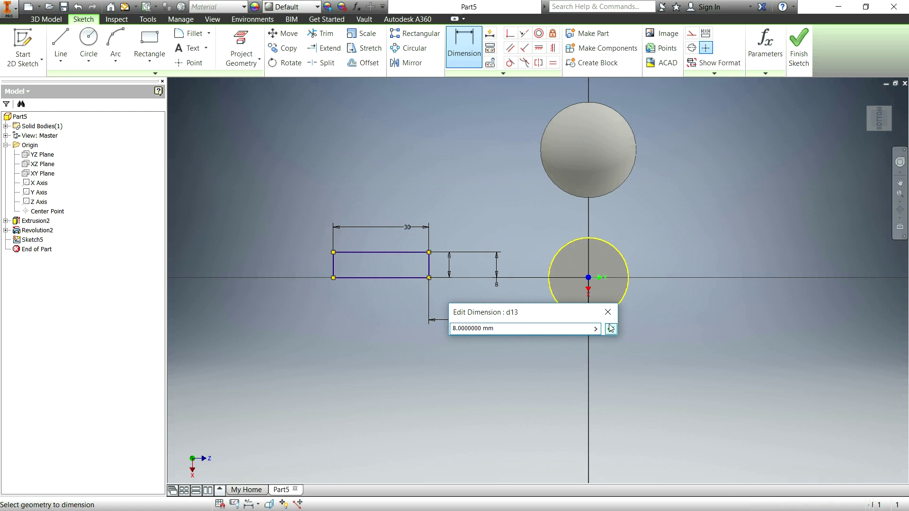
{"action": "left_click", "coordinate": [800, 47]}
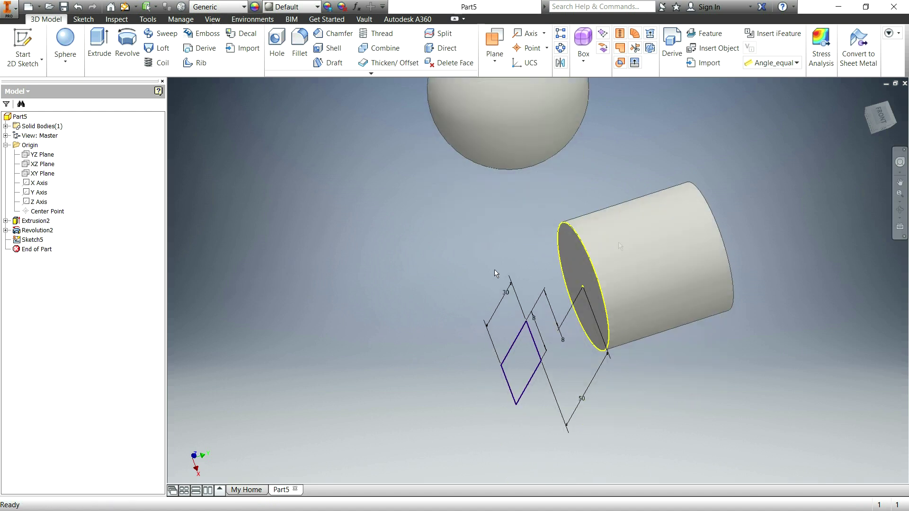
Start a revolve with the rectangle as profile and a vertical sketch line as axis.
{"action": "mouse_move", "coordinate": [656, 235]}
{"action": "middle_mouse_down", "text": "shift"}
{"action": "mouse_move", "coordinate": [647, 267]}
{"action": "mouse_move", "coordinate": [800, 169]}
{"action": "middle_mouse_up", "text": "shift"}
{"action": "left_click", "coordinate": [872, 132]}
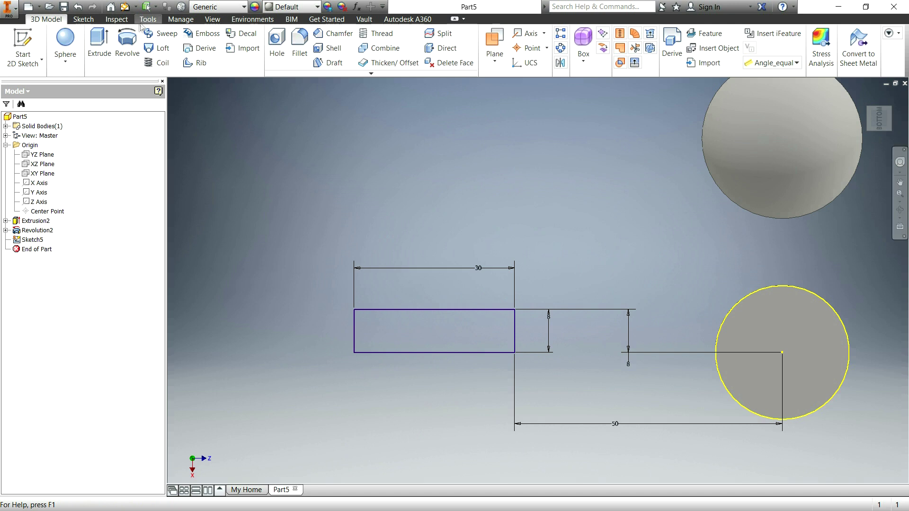
{"action": "left_click", "coordinate": [127, 45]}
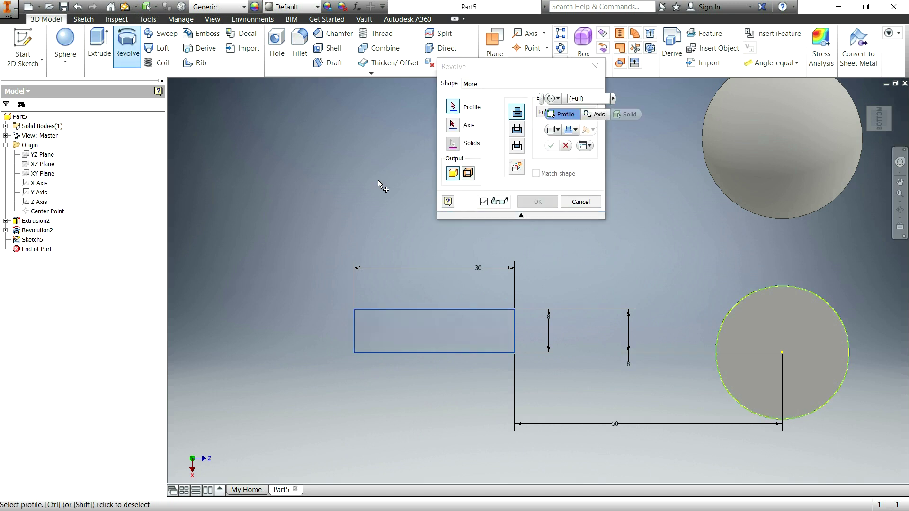
{"action": "key", "text": "Escape"}
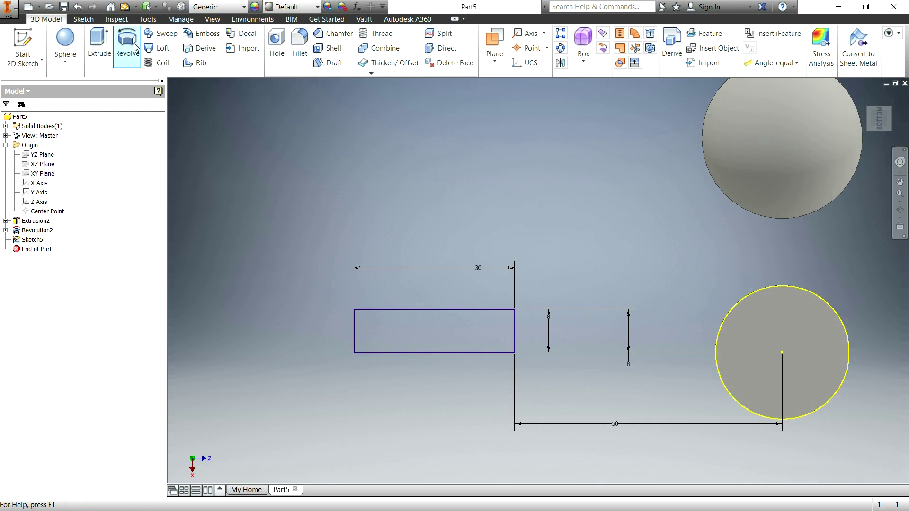
{"action": "left_click", "coordinate": [134, 42]}
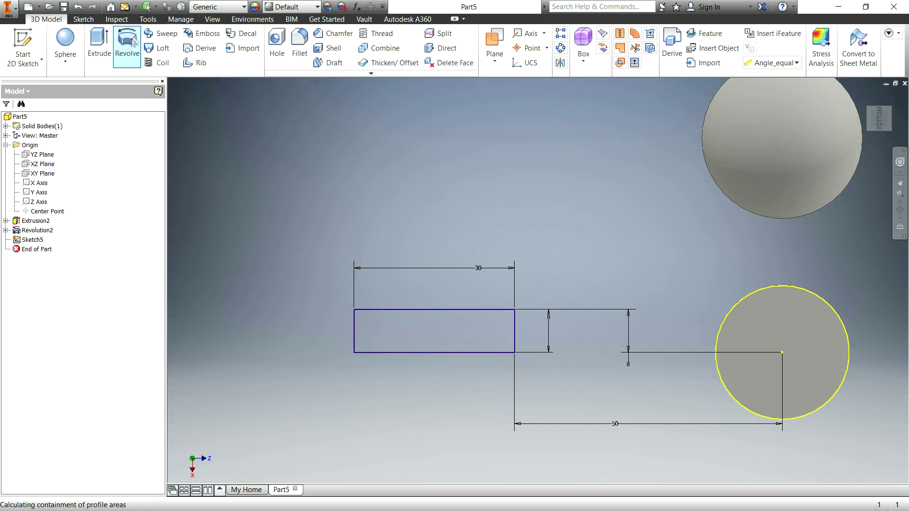
{"action": "left_click", "coordinate": [421, 317]}
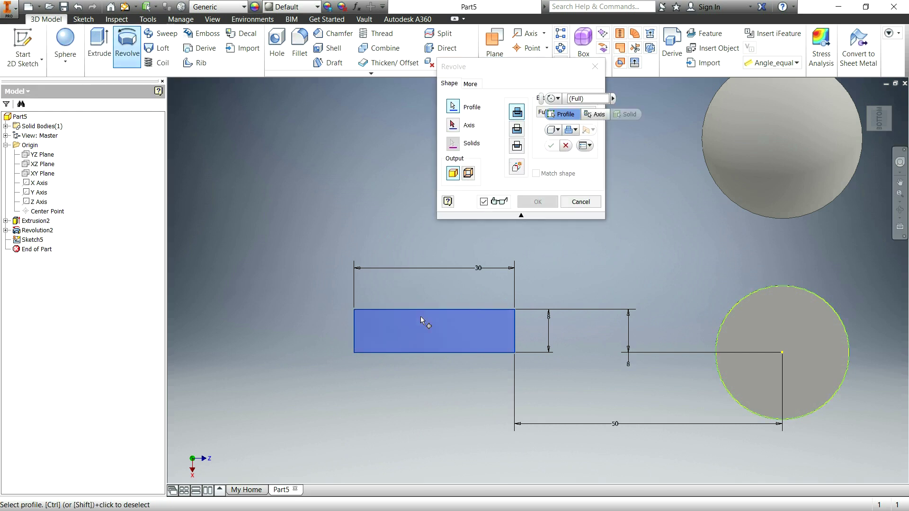
{"action": "left_click", "coordinate": [453, 125]}
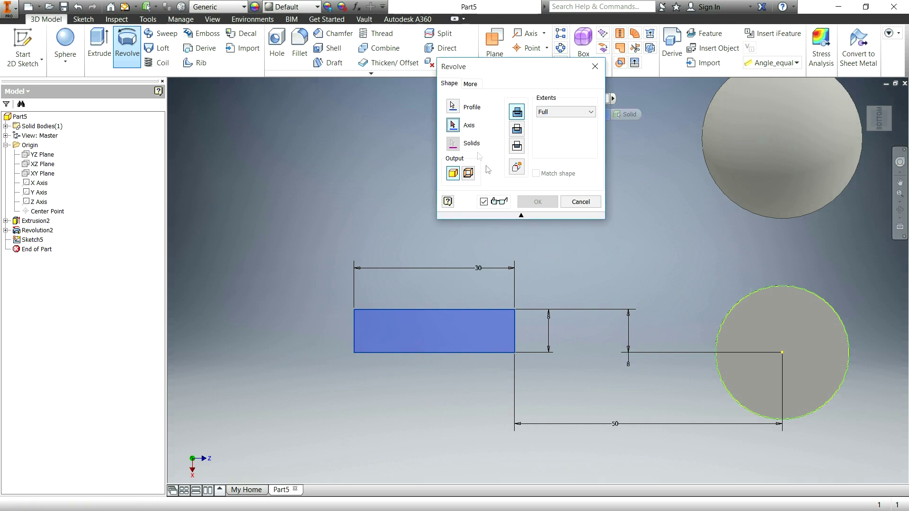
{"action": "left_click", "coordinate": [514, 322]}
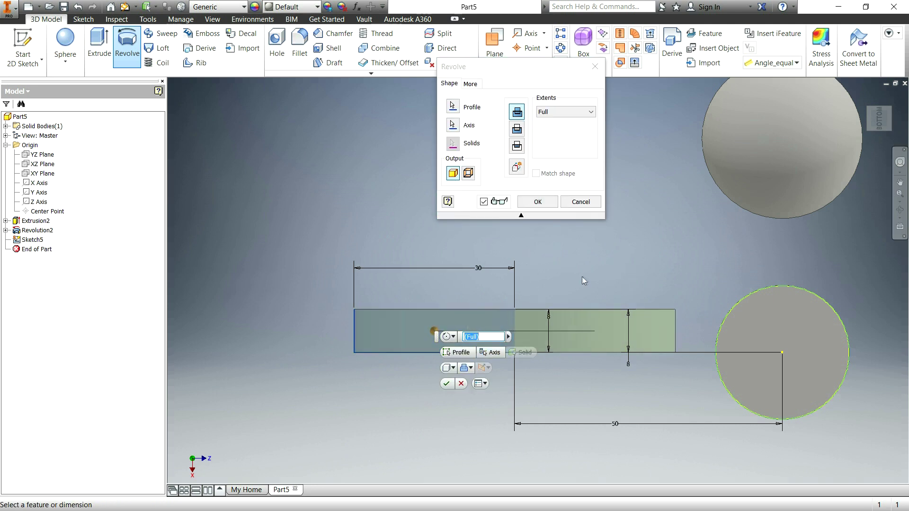
Switch the revolve axis to the rectangle's top edge and create the full revolve Revolution3.
{"action": "middle_click_drag", "start_coordinate": [574, 275], "coordinate": [572, 290], "text": "shift"}
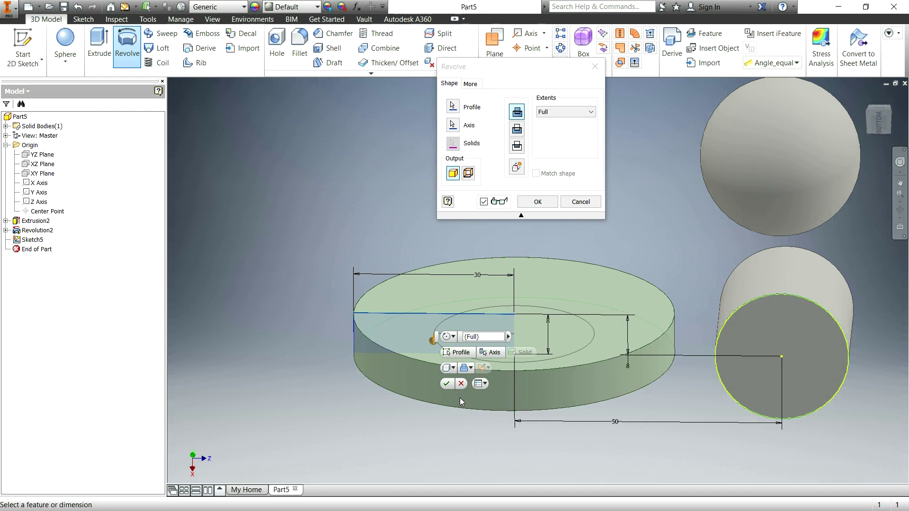
{"action": "left_click", "coordinate": [454, 125]}
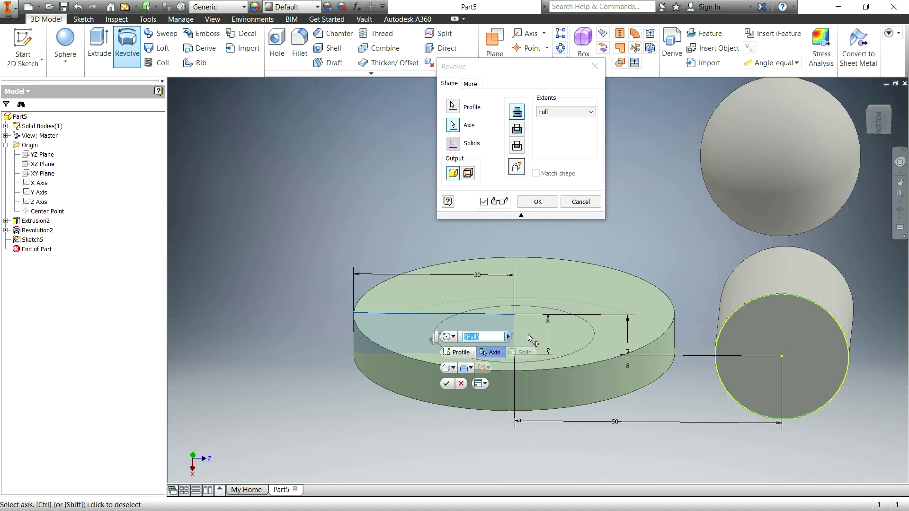
{"action": "left_click", "coordinate": [516, 332], "text": "ctrl"}
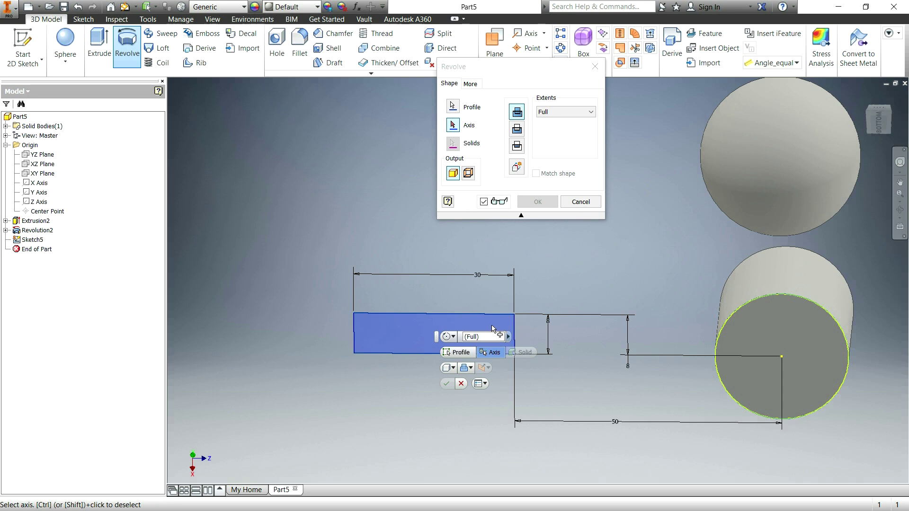
{"action": "left_click", "coordinate": [455, 314]}
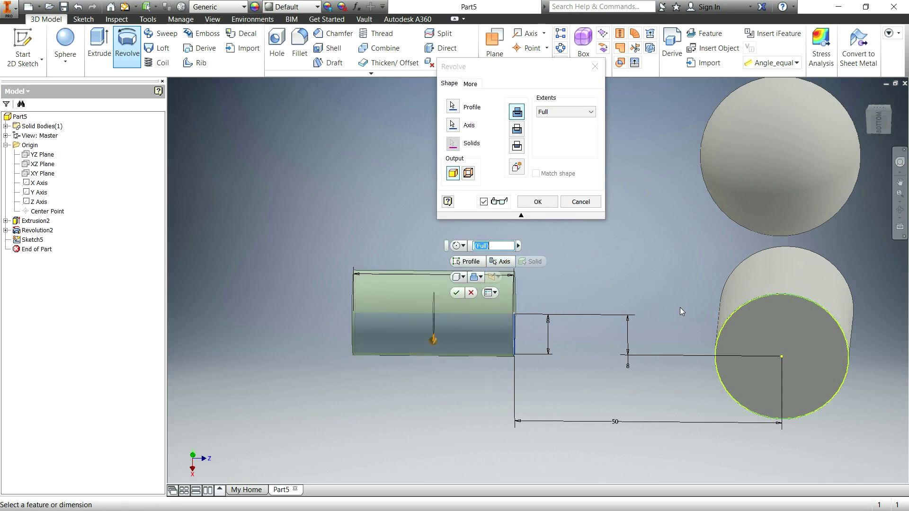
{"action": "middle_click_drag", "start_coordinate": [677, 309], "coordinate": [511, 325], "text": "shift"}
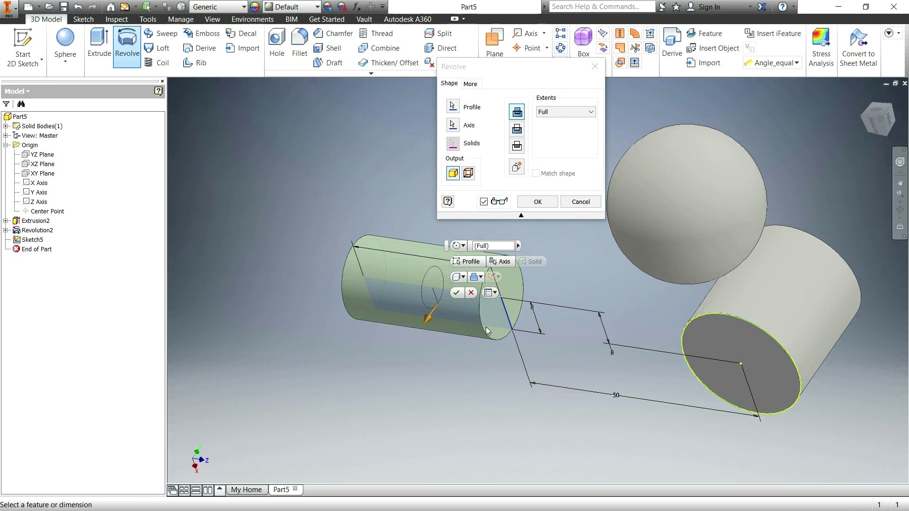
{"action": "left_click", "coordinate": [458, 294]}
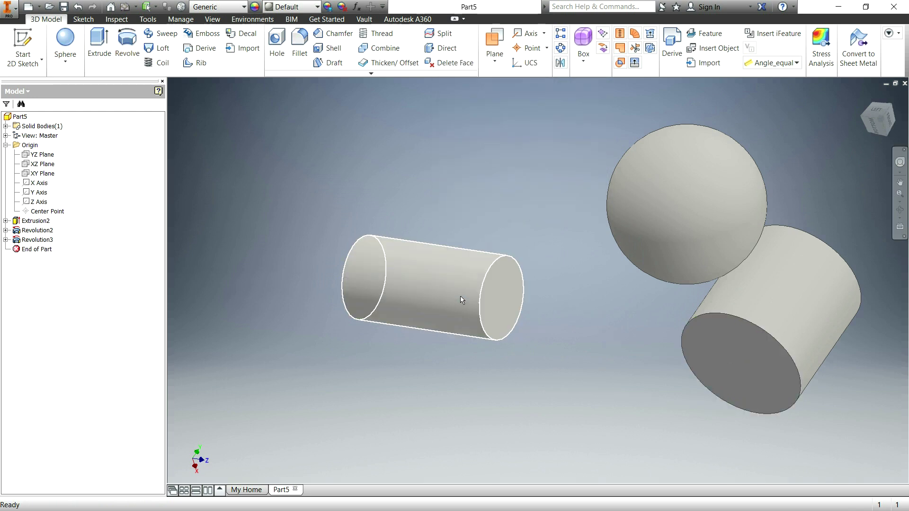
{"action": "mouse_move", "coordinate": [461, 297]}
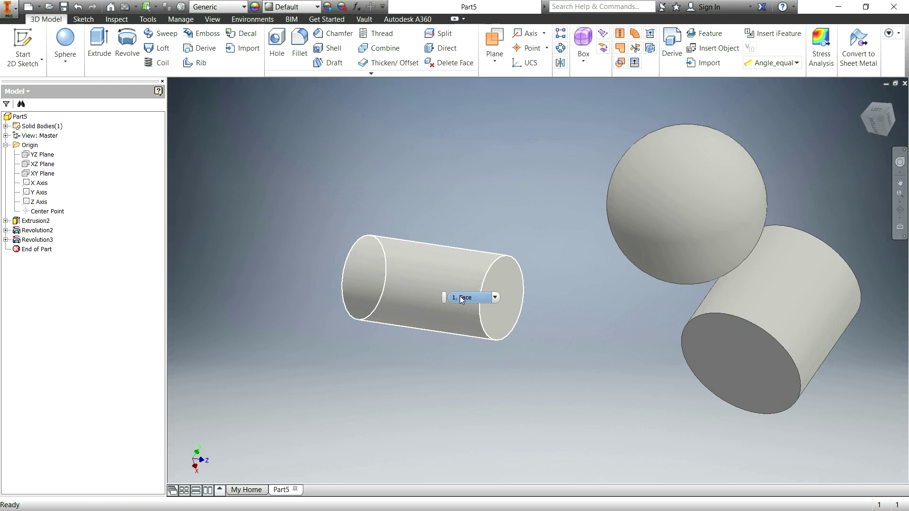